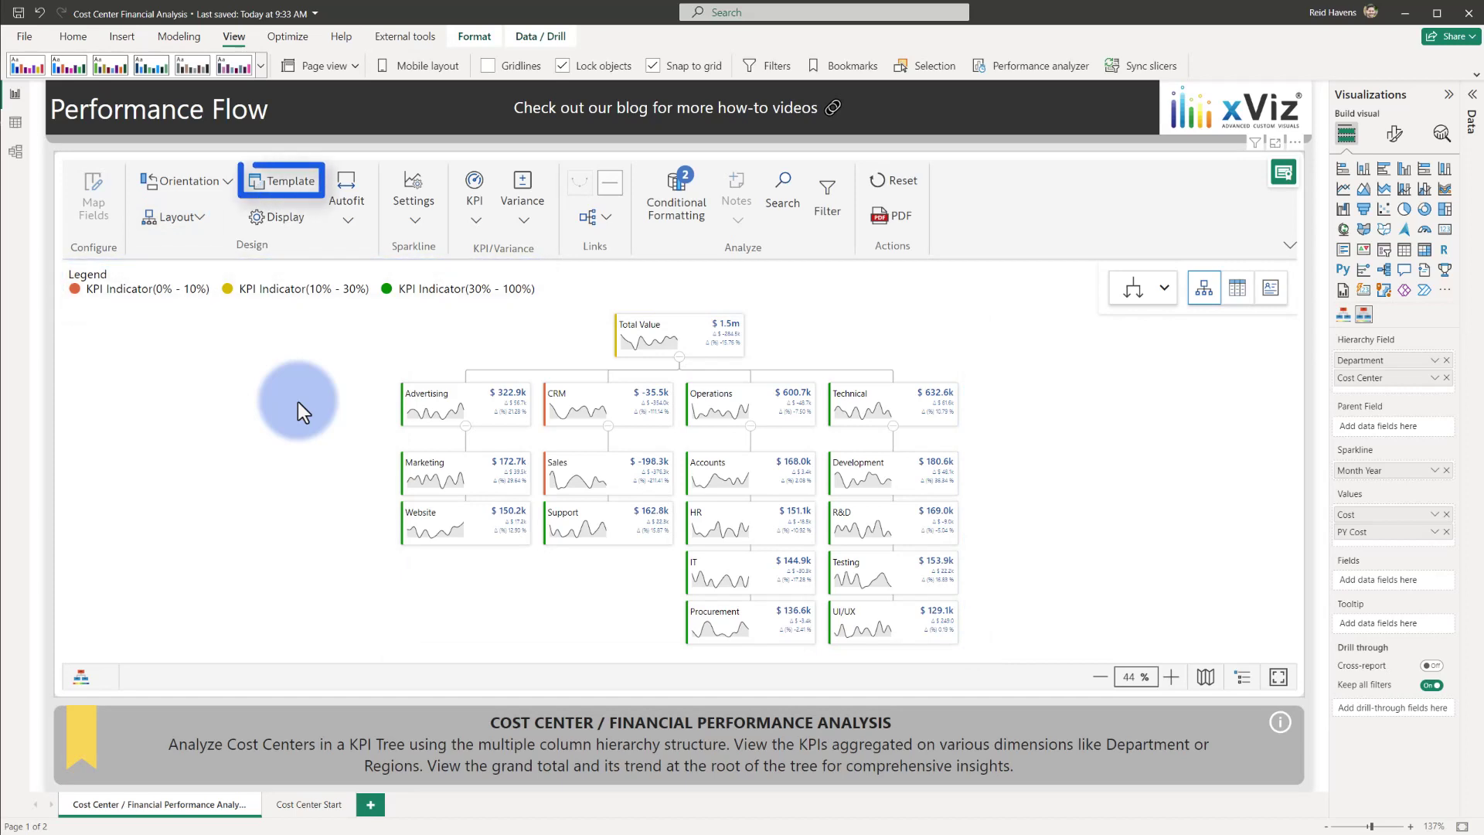
# - Deselect the current visual and switch to the Cost Center Start page
pyautogui.press('Escape')
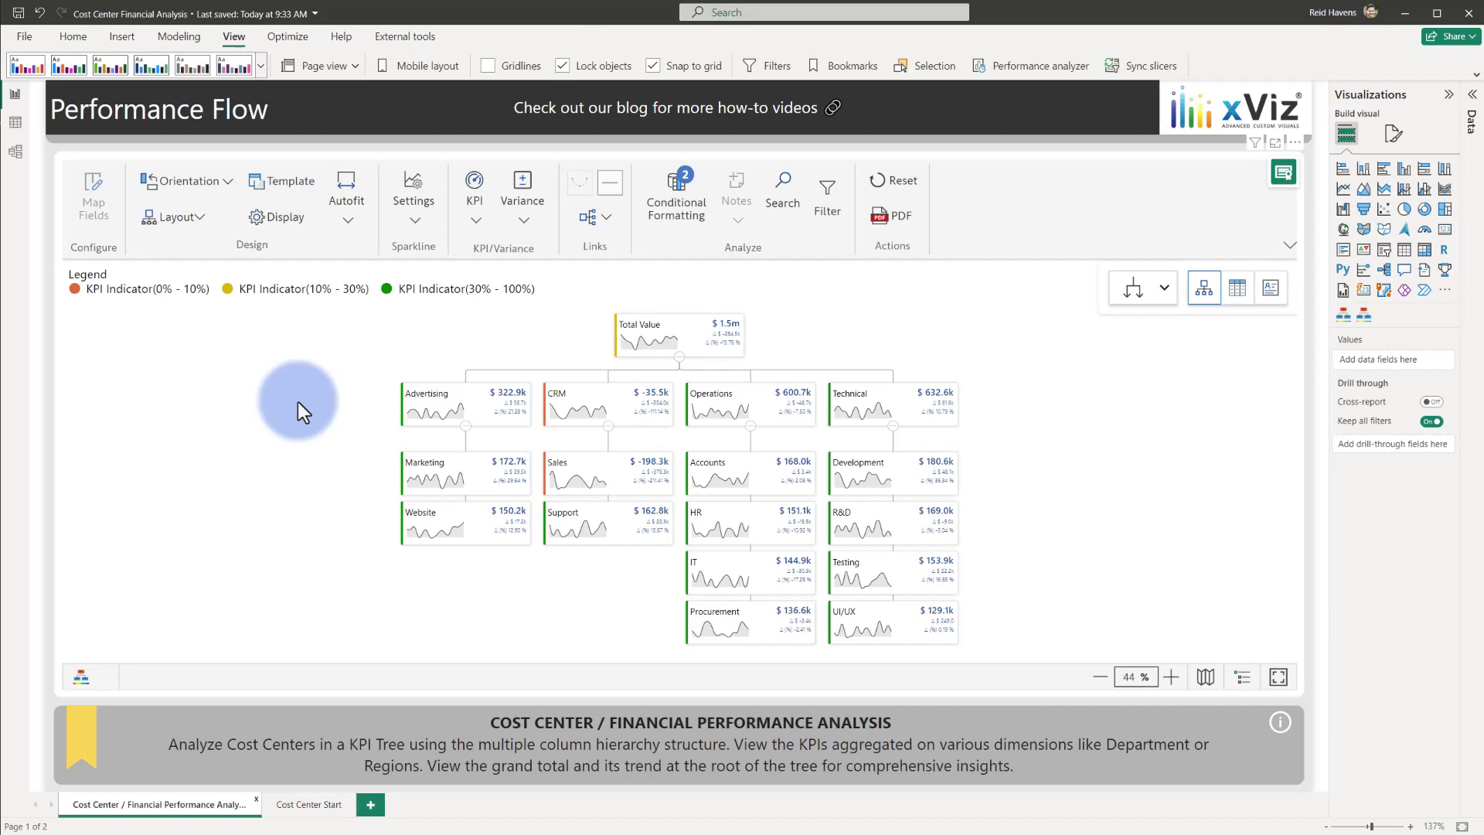
pyautogui.click(318, 804)
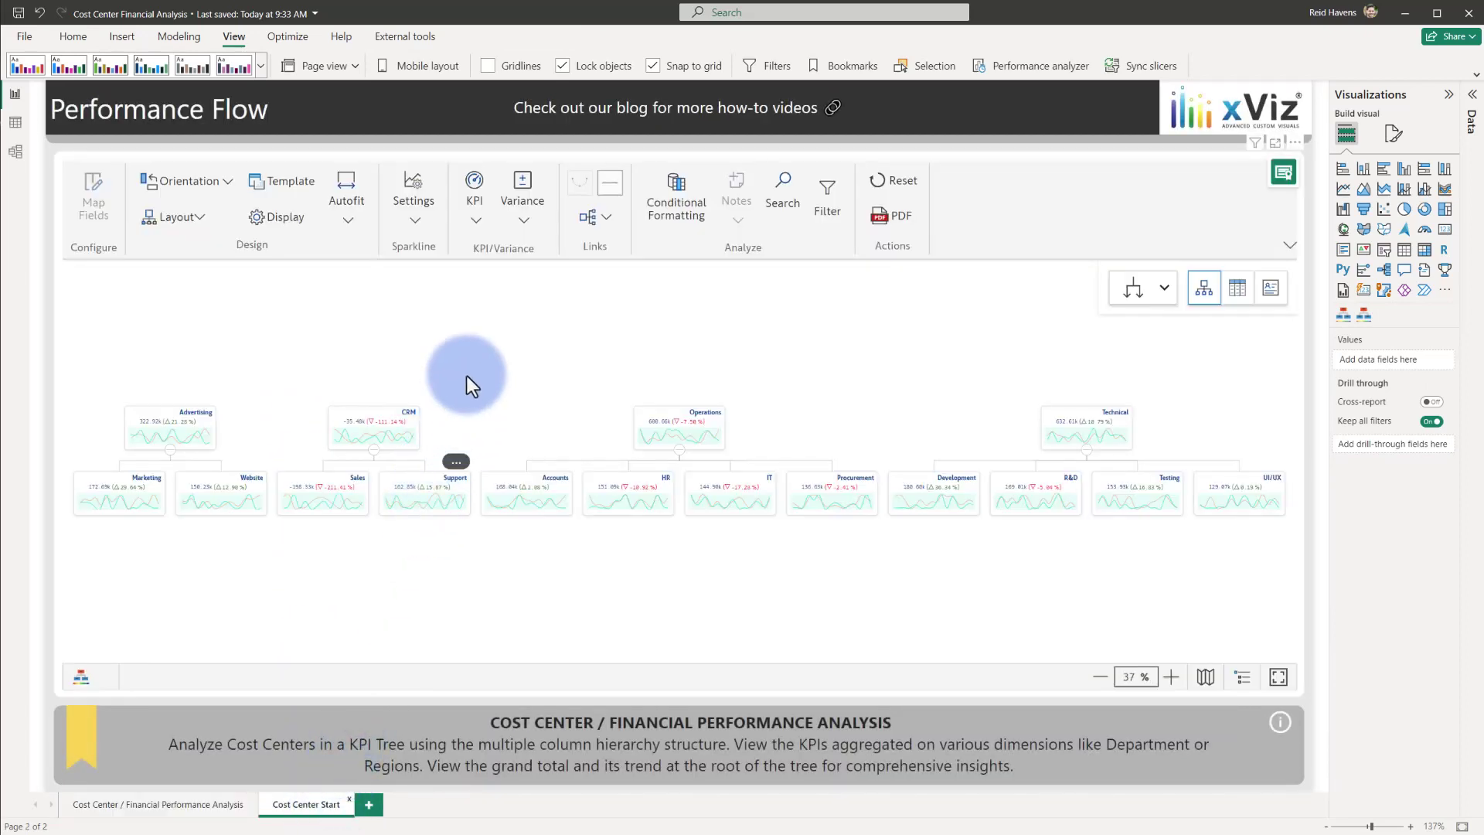
# - Select the Performance Flow KPI tree visual of departments and cost centres
pyautogui.click(467, 376)
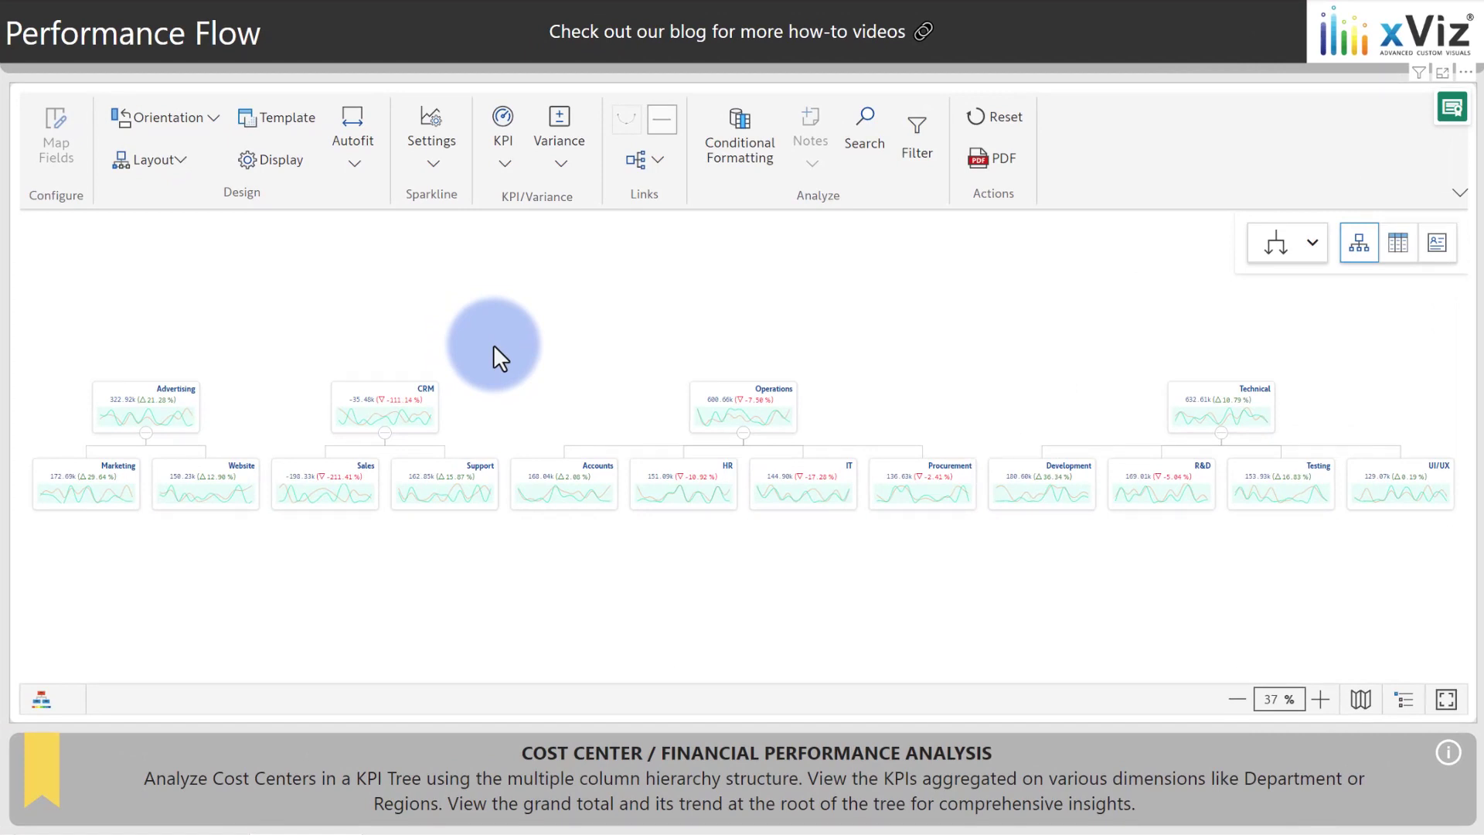
# - Try the Mixed and Tree Left Offset layouts, then settle on Tree Right Offset
pyautogui.click(150, 159)
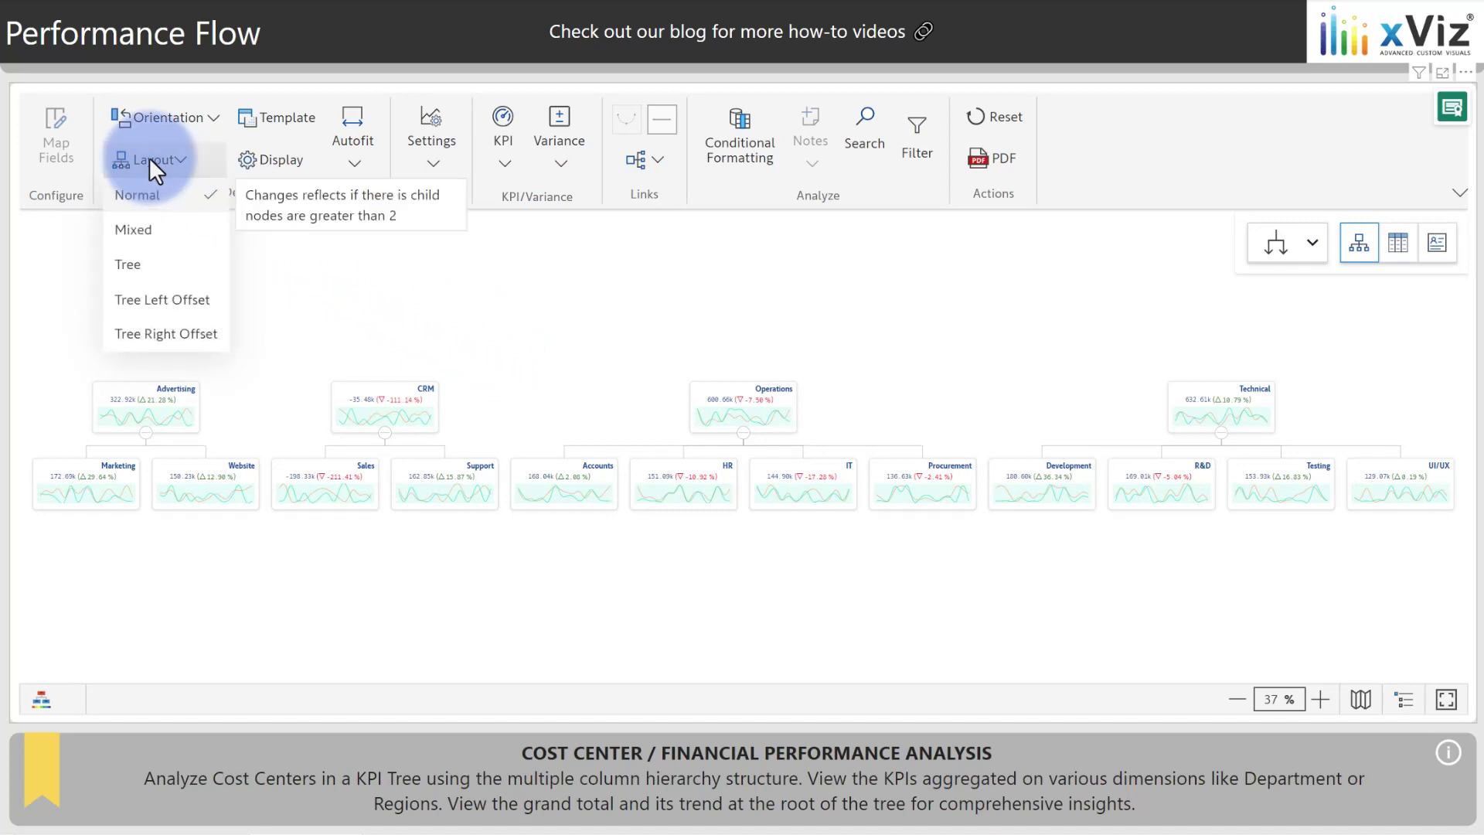
pyautogui.click(145, 226)
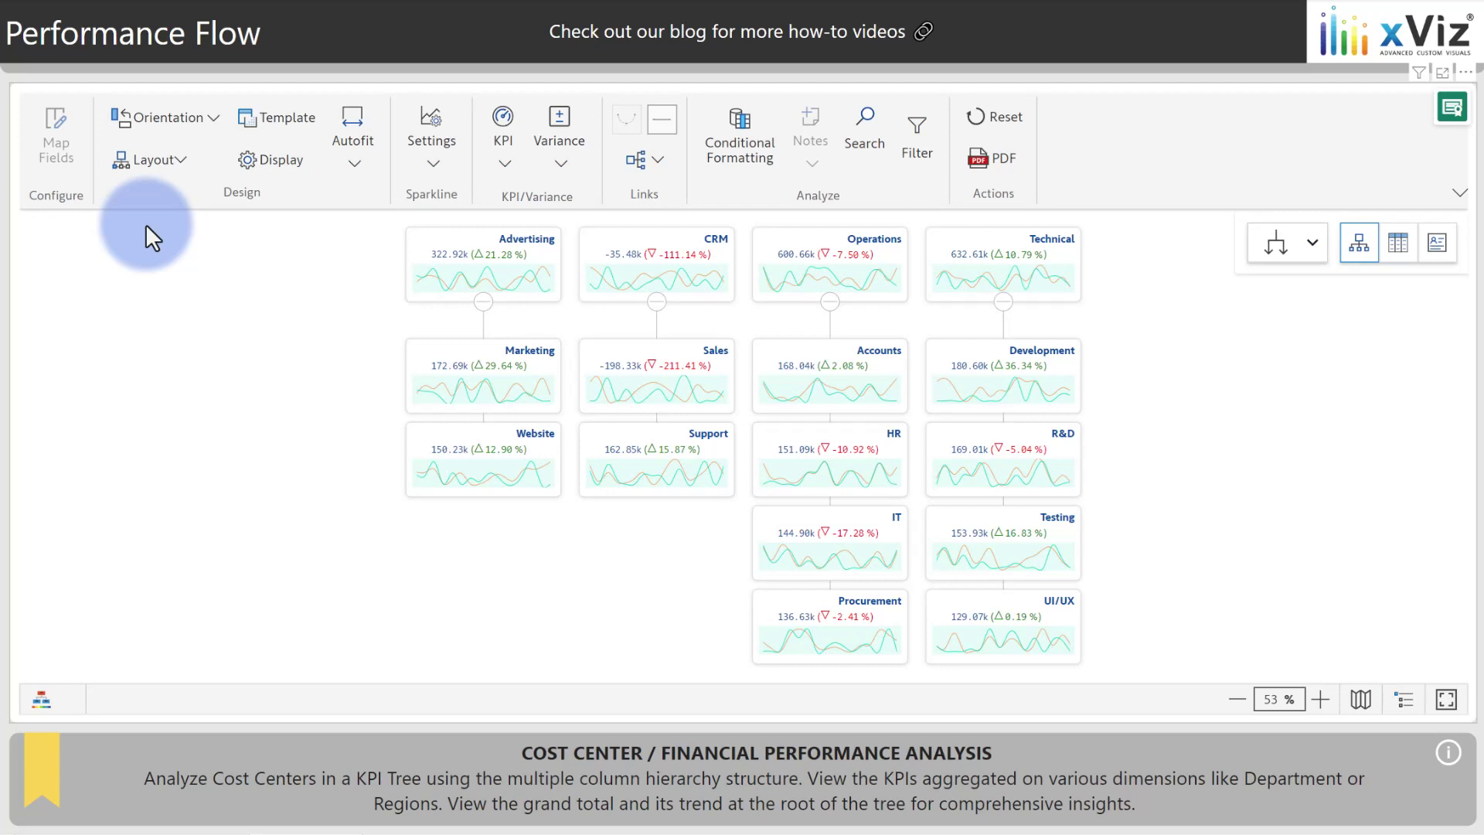
pyautogui.click(156, 161)
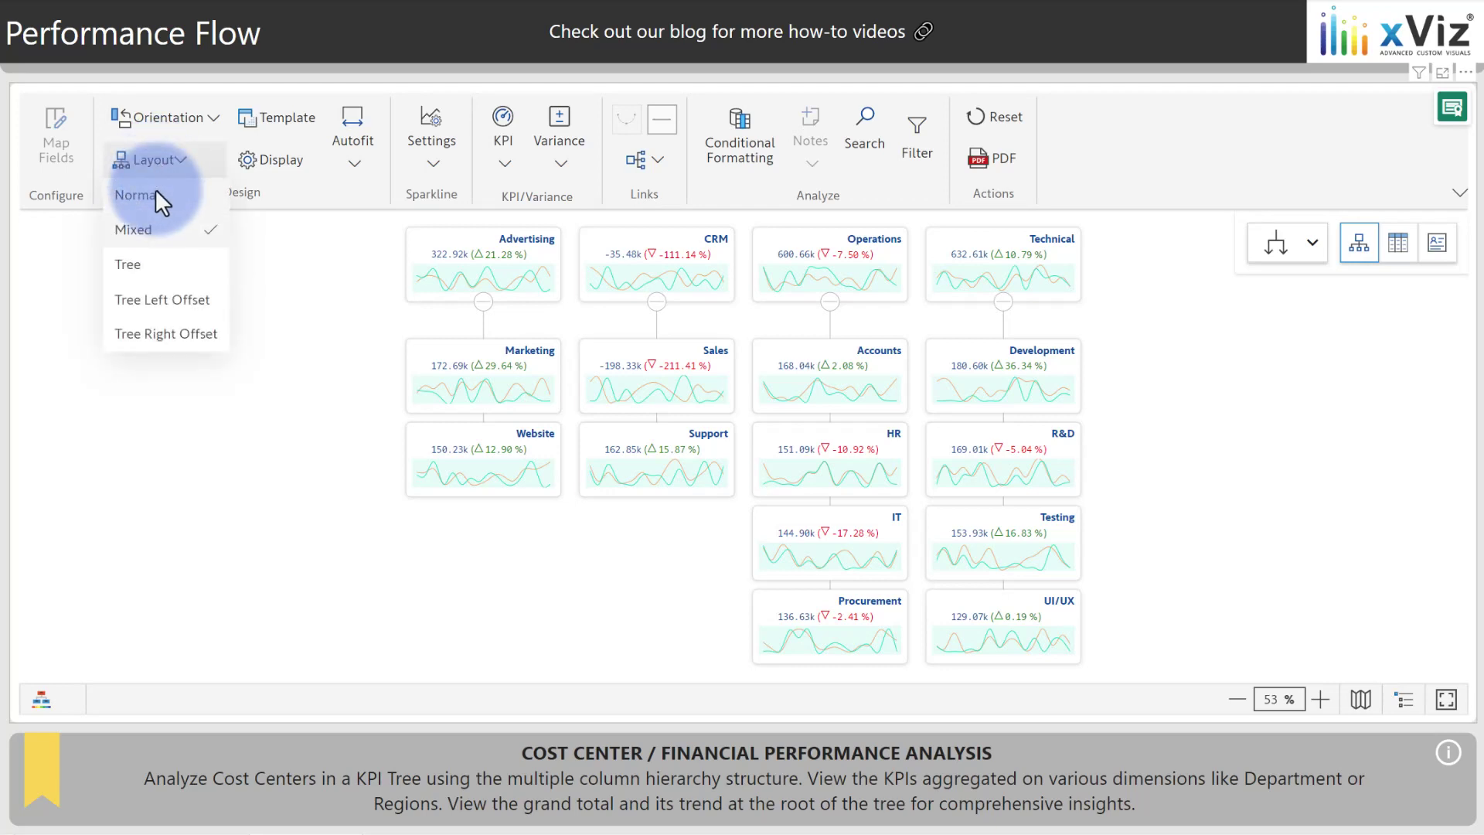
pyautogui.click(154, 306)
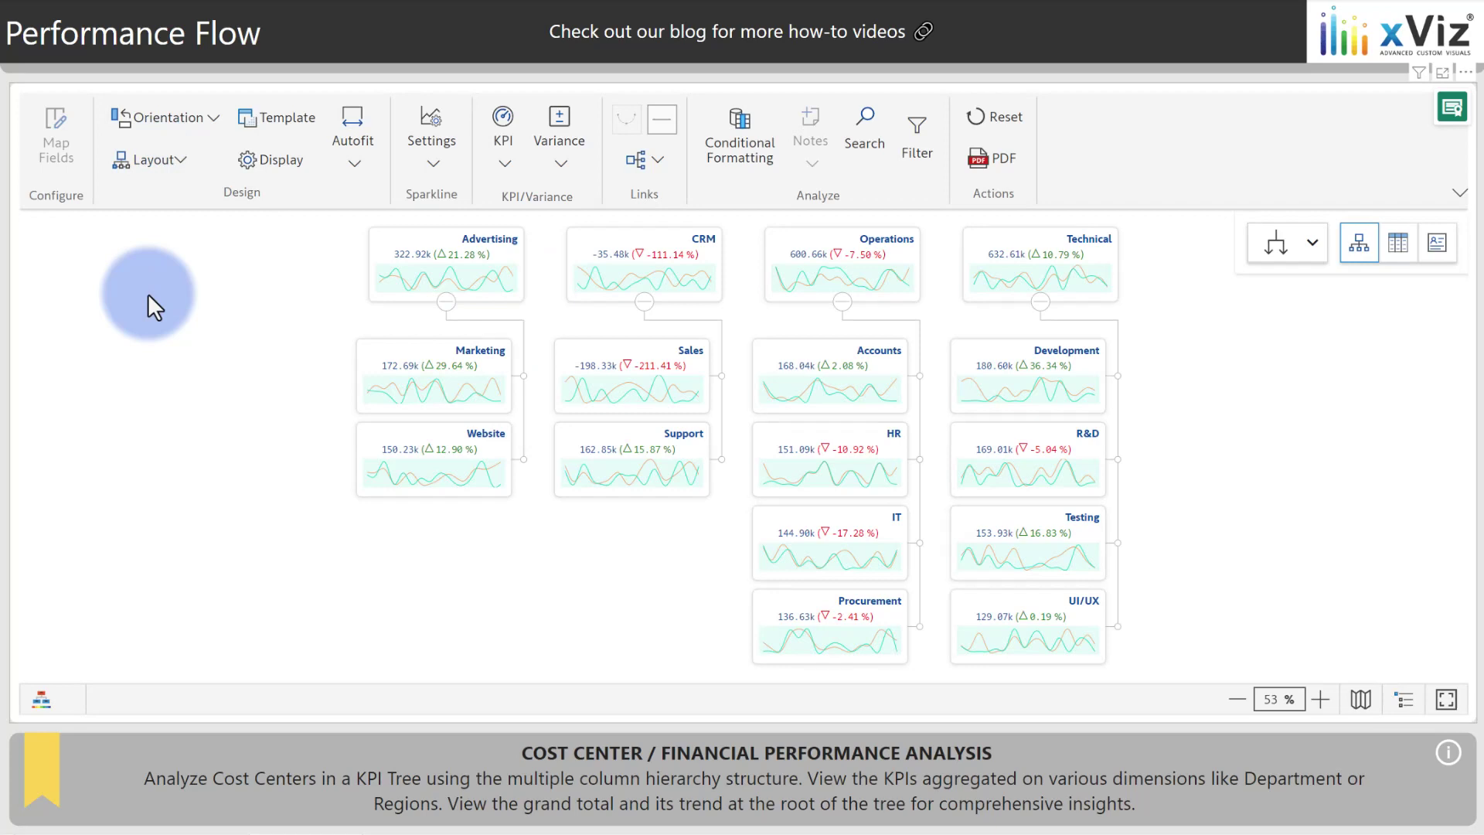
pyautogui.click(149, 159)
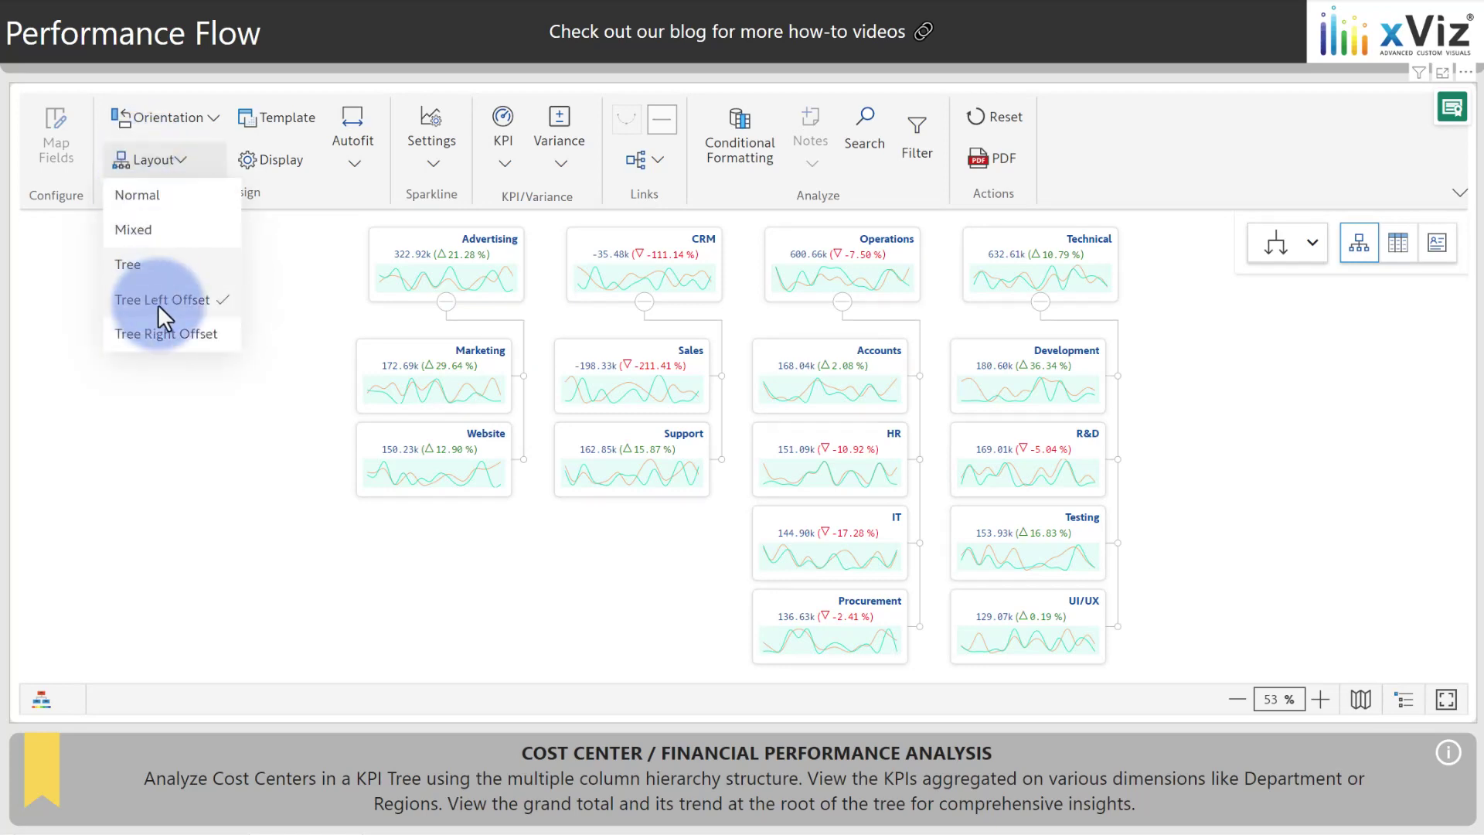
pyautogui.click(160, 323)
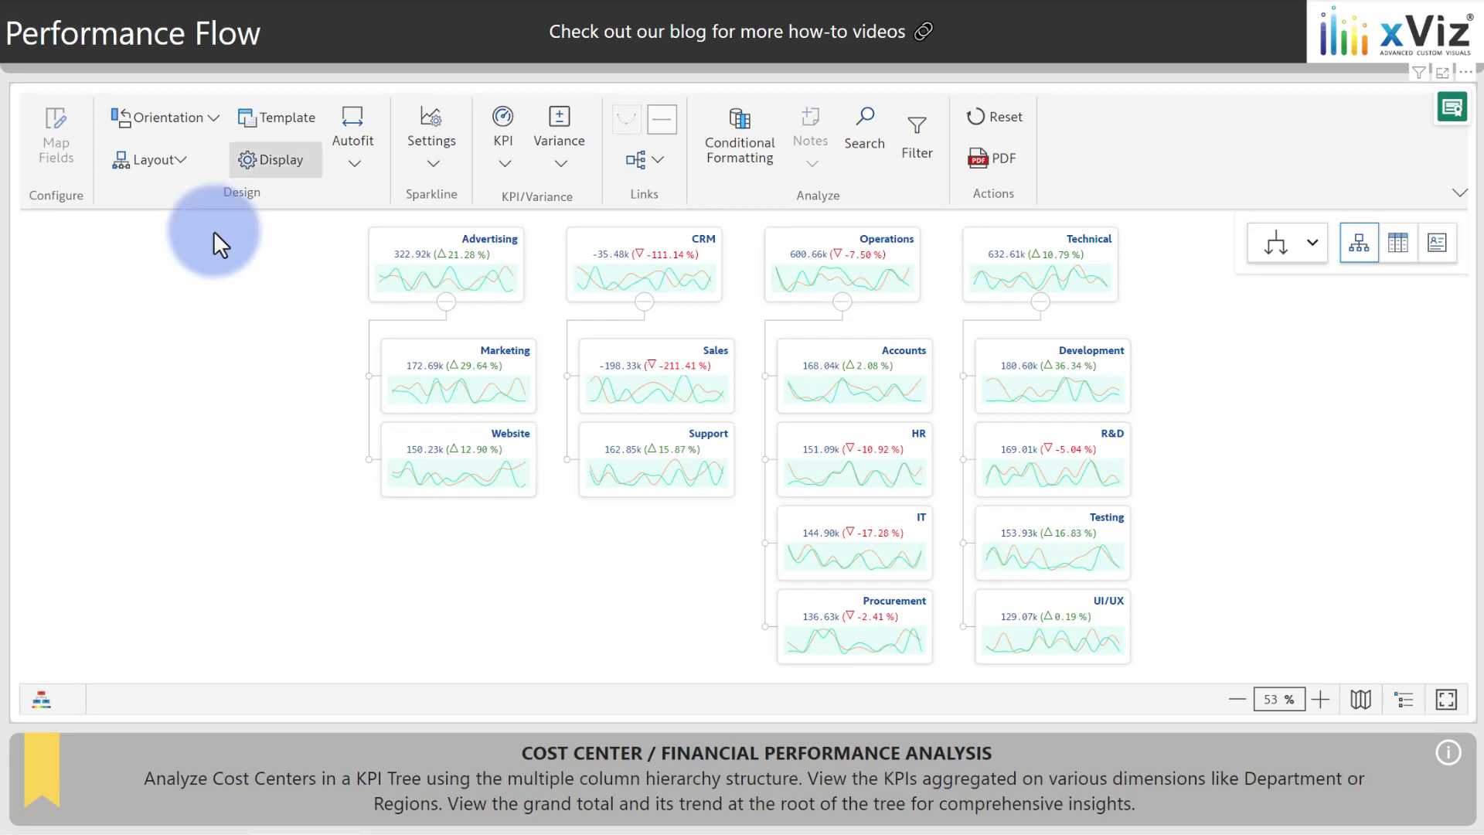
# - Turn on a total root node titled 'Company Total' and expand all tree levels
pyautogui.click(259, 159)
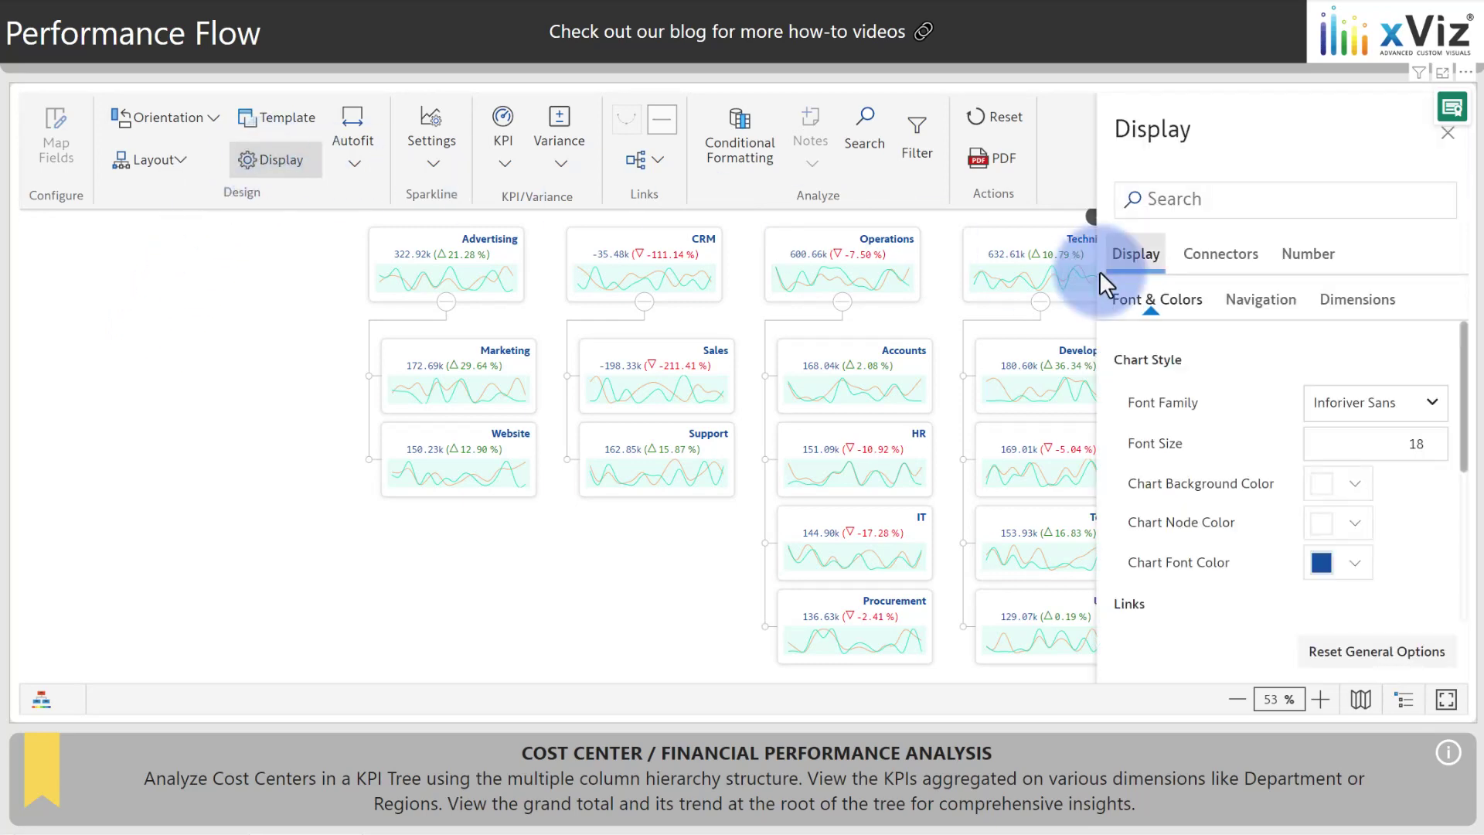
pyautogui.click(1257, 297)
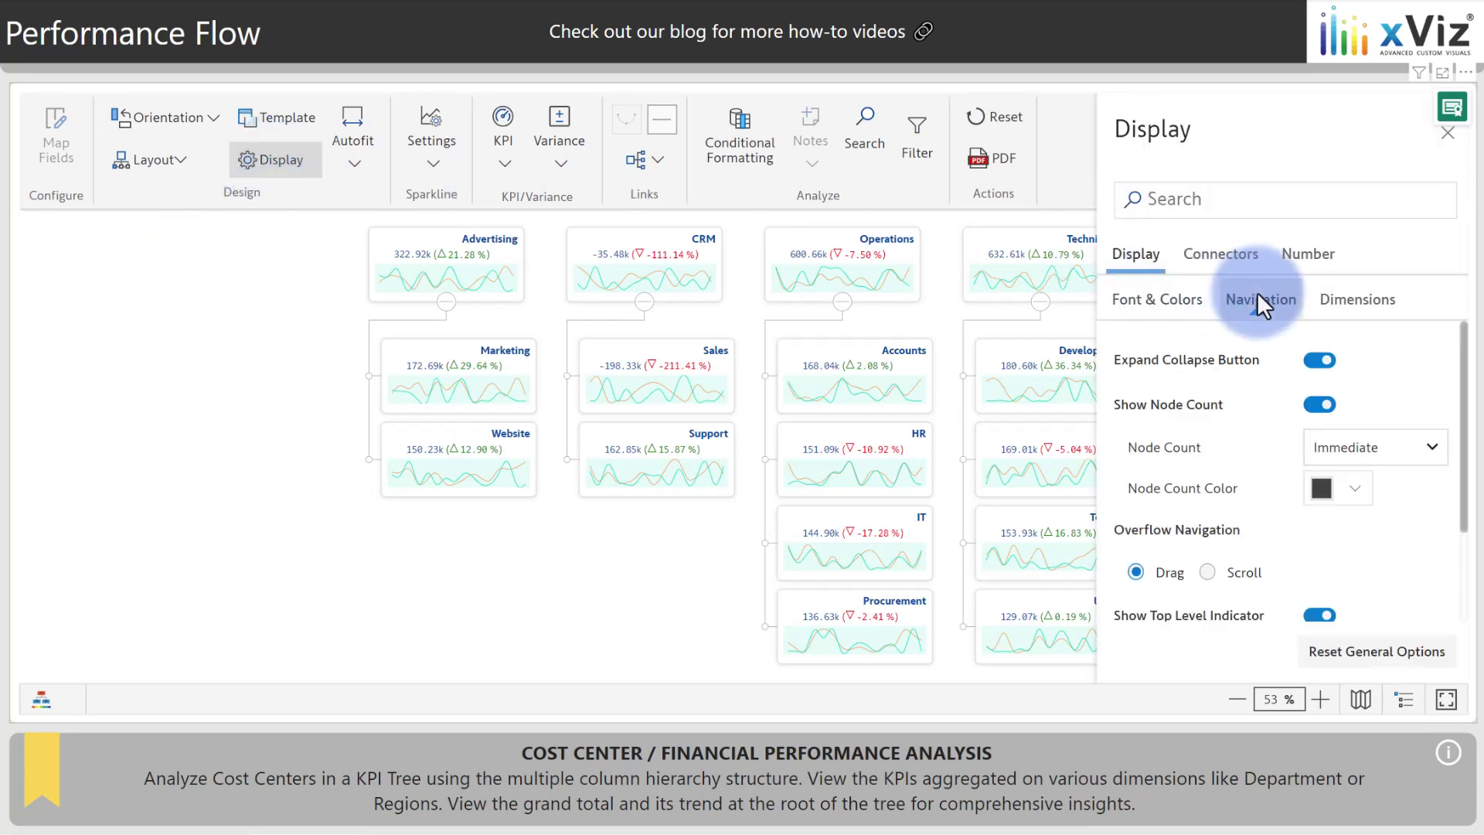
pyautogui.scroll(-2, 1260, 343)
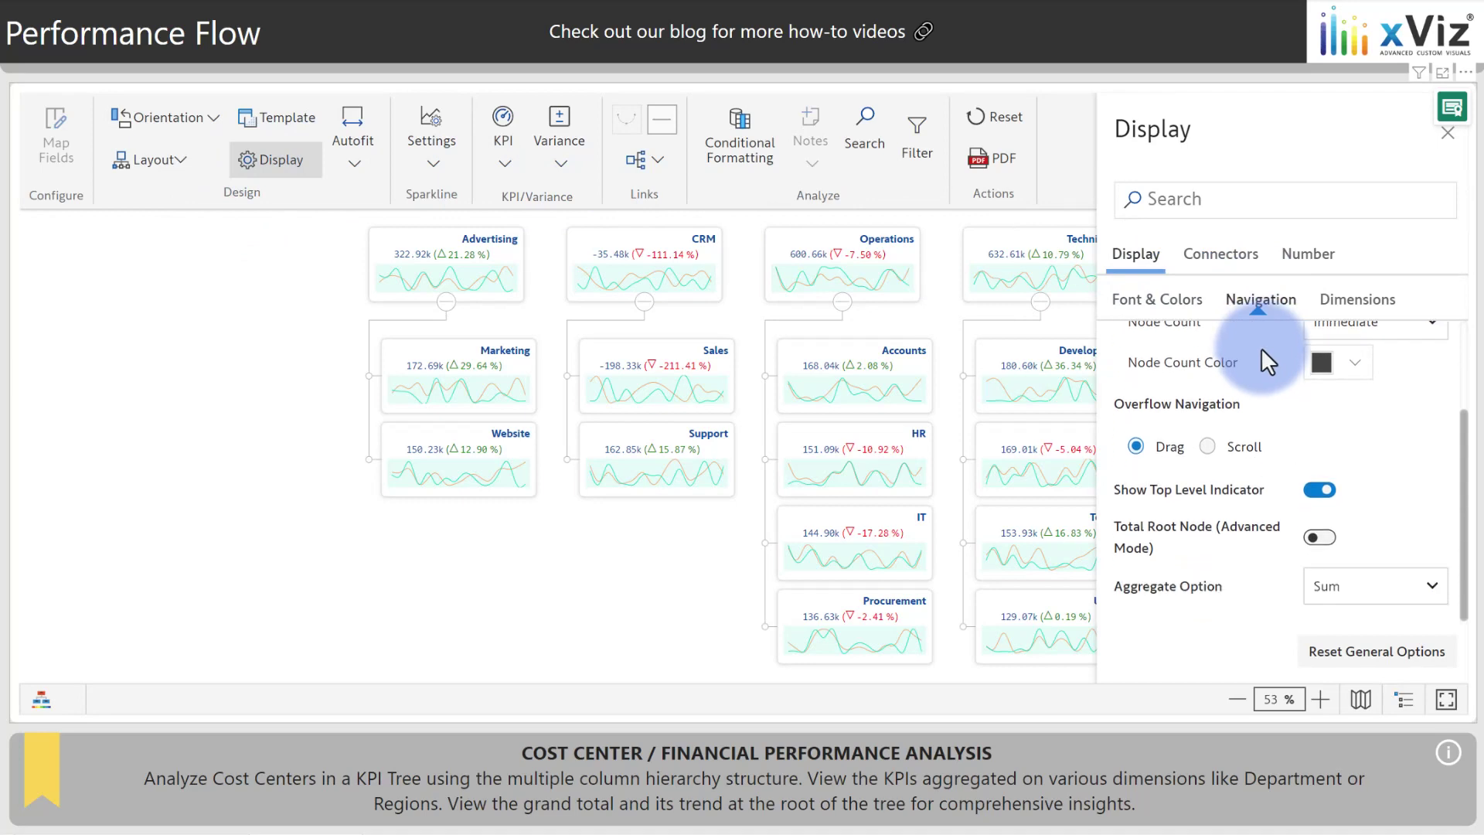
pyautogui.click(1318, 537)
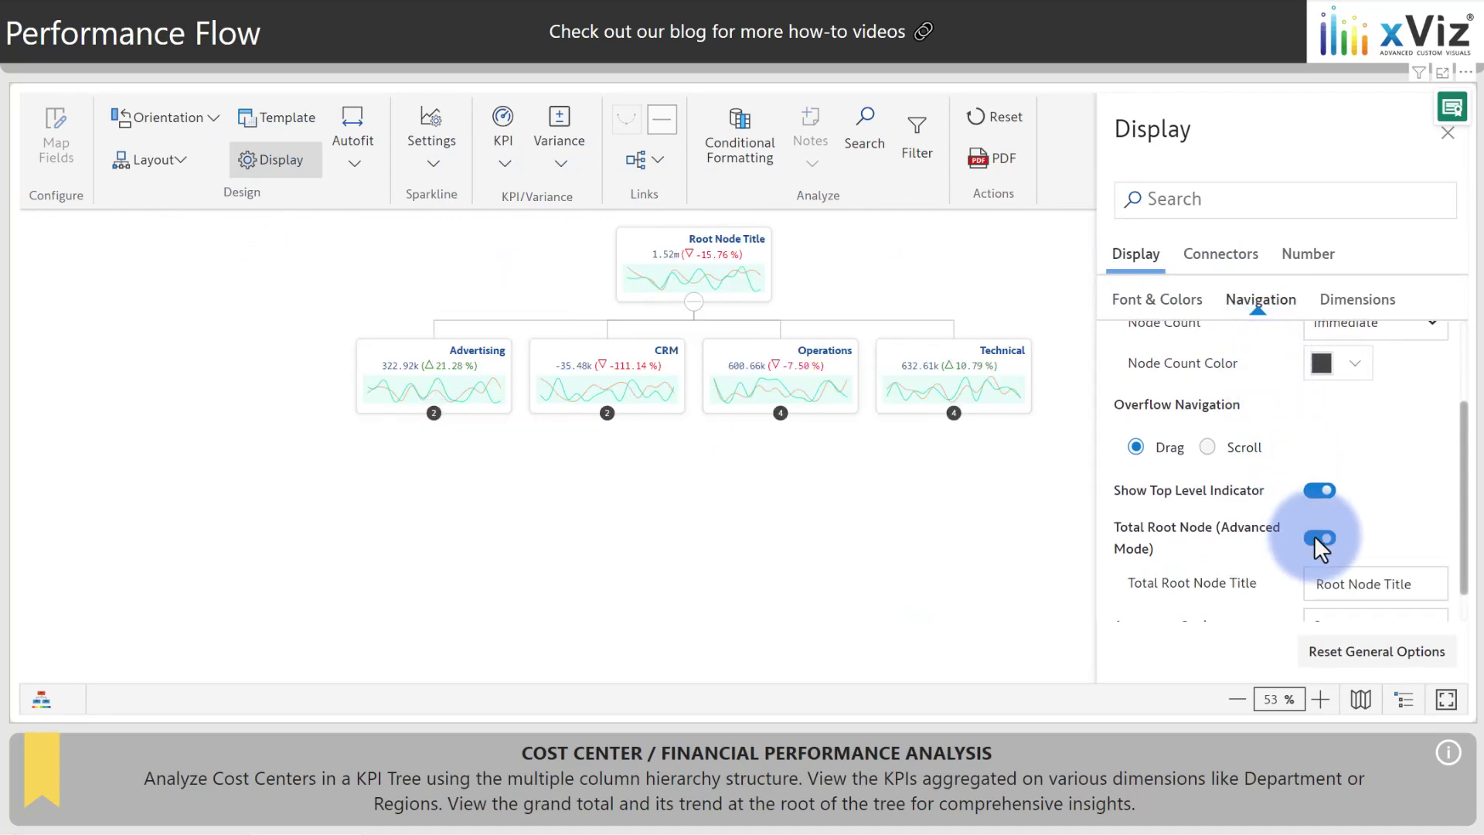
pyautogui.click(1324, 584)
pyautogui.write('Company Total')
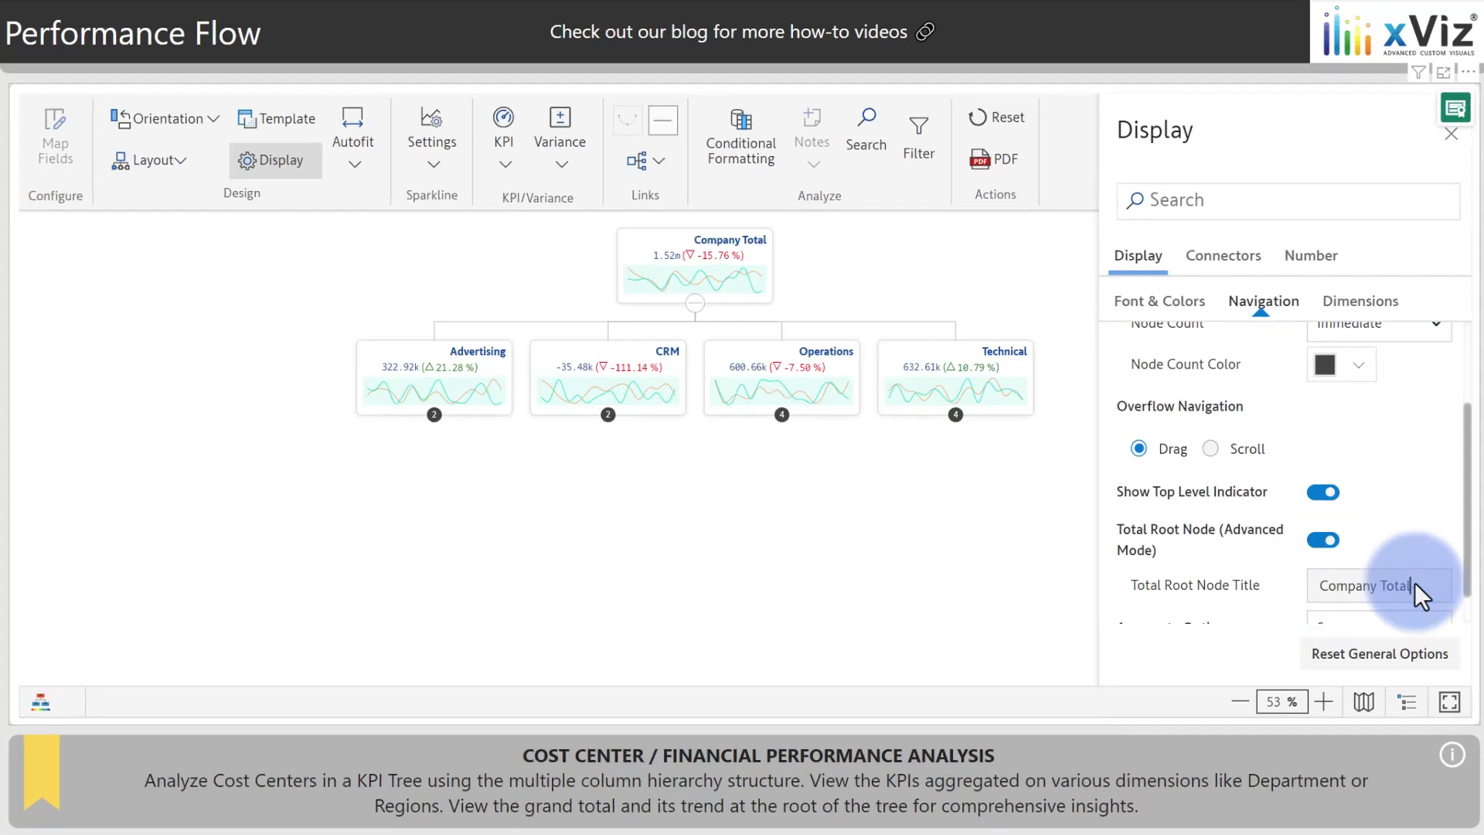
pyautogui.click(1407, 701)
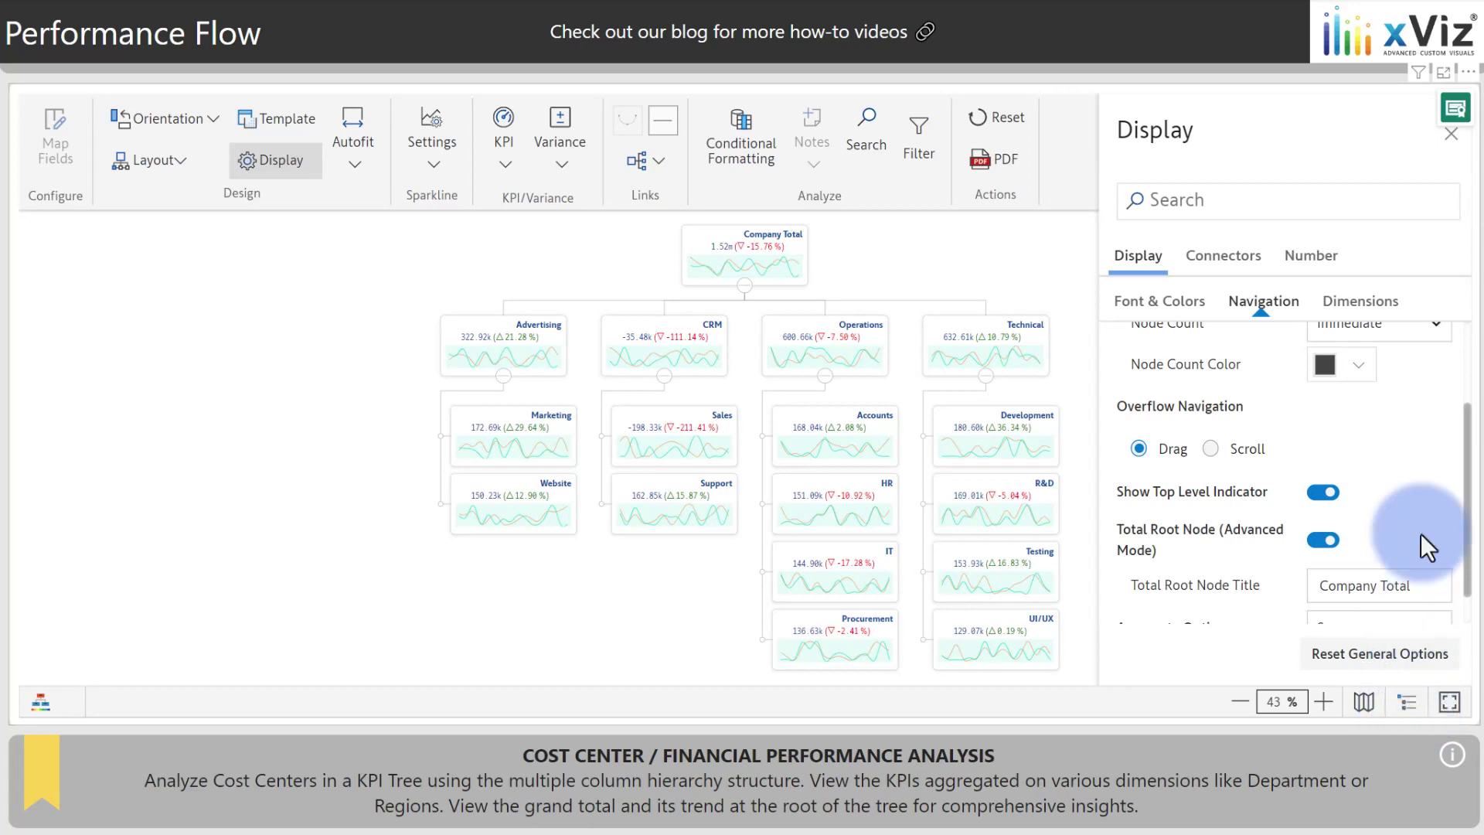
# - Switch the KPI tree node template to KPI Trend
pyautogui.click(1450, 133)
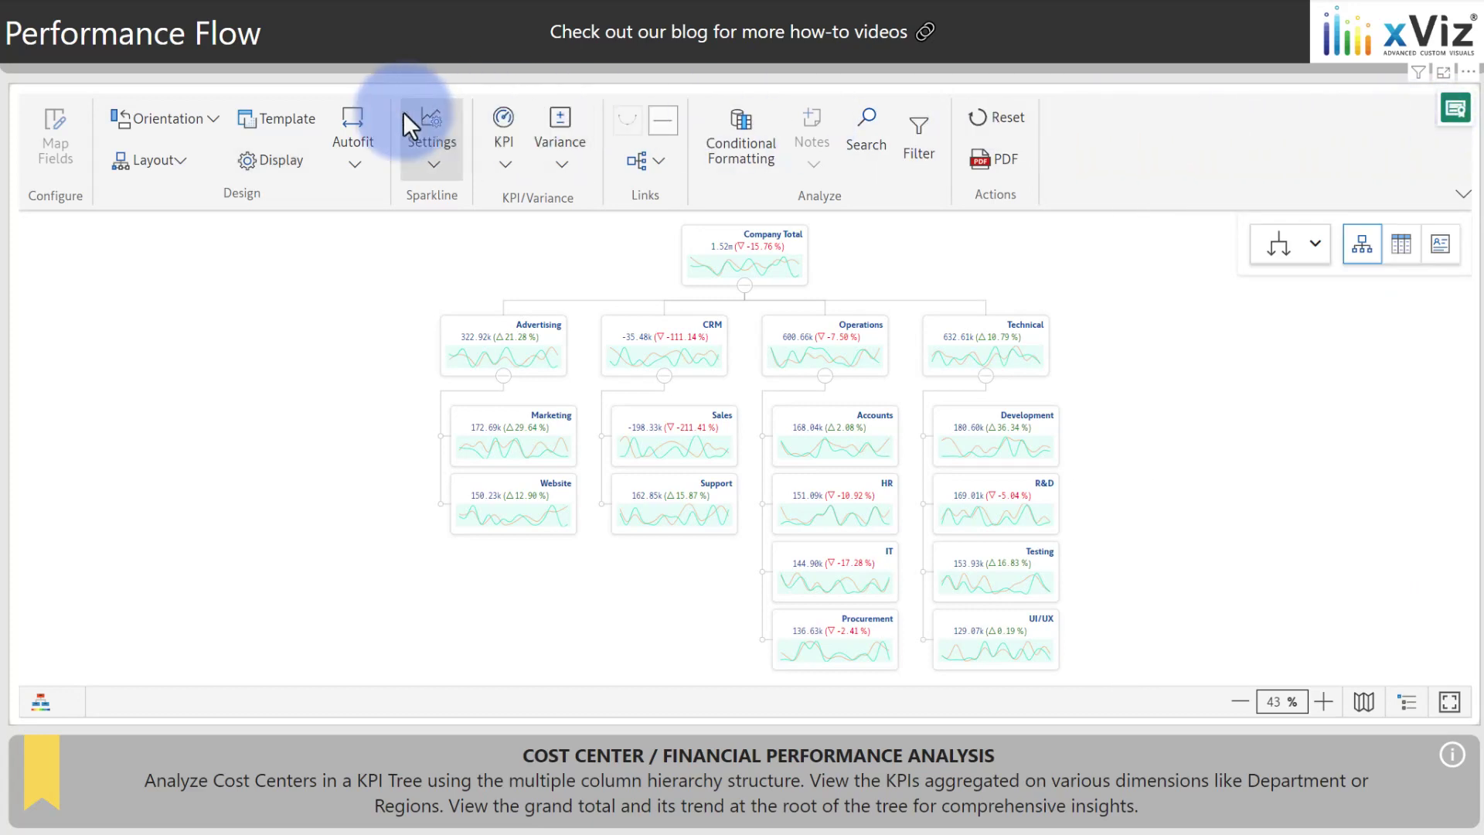
pyautogui.click(314, 113)
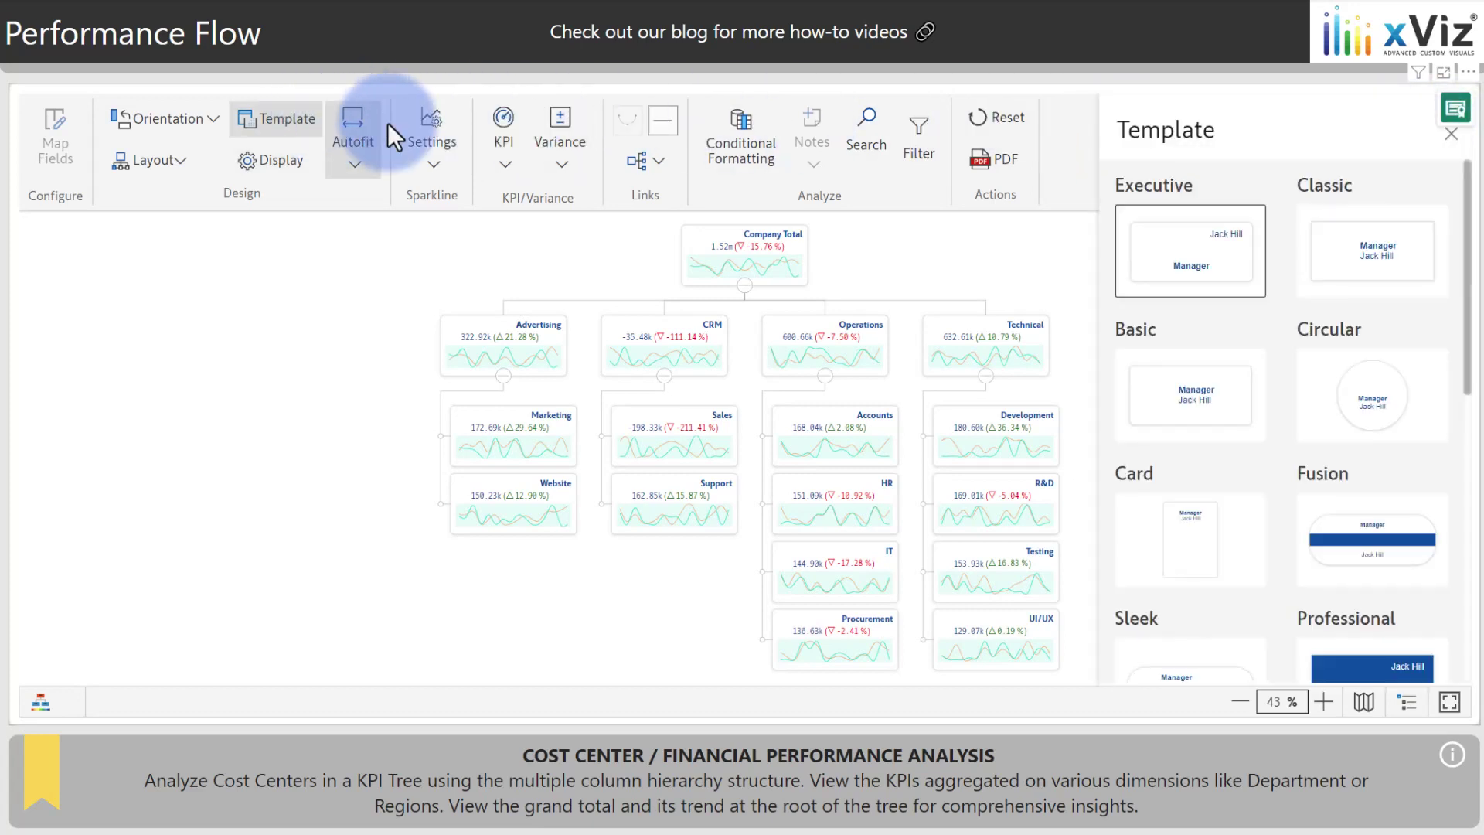
pyautogui.scroll(-5, 1191, 260)
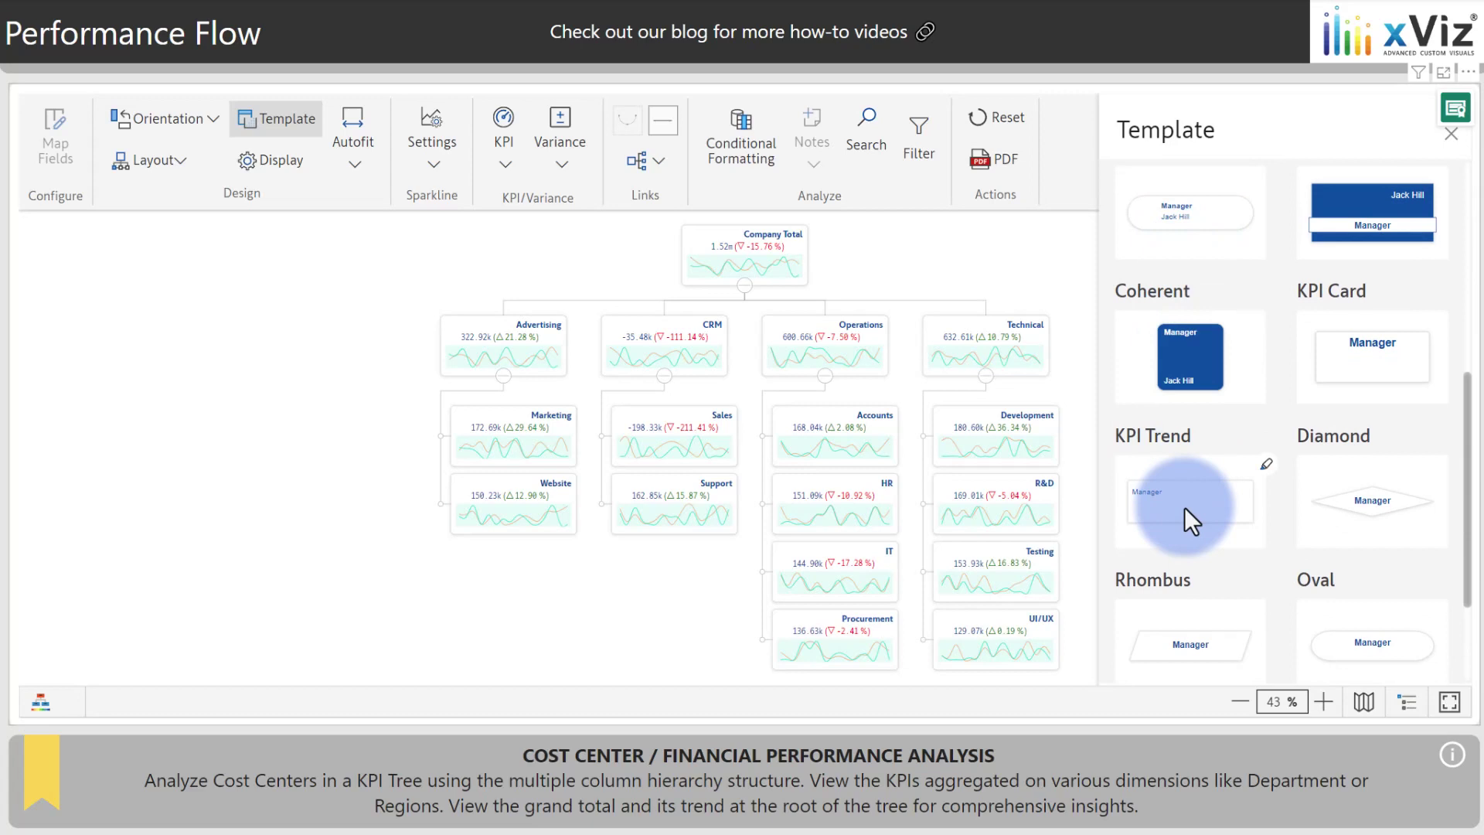
pyautogui.click(1184, 507)
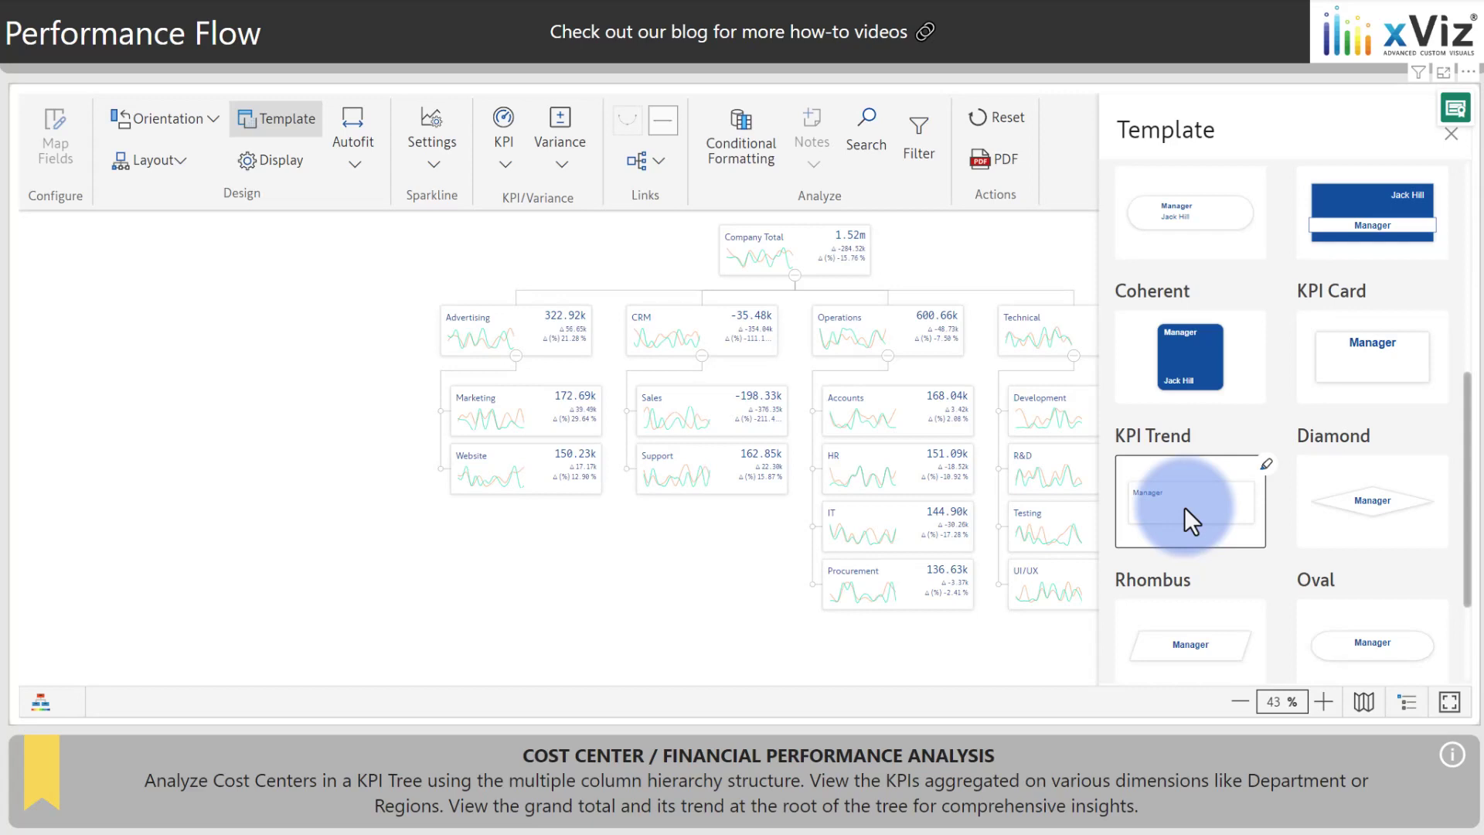
# - Hide the PY Cost line and draw the sparklines as spline areas
pyautogui.click(1451, 138)
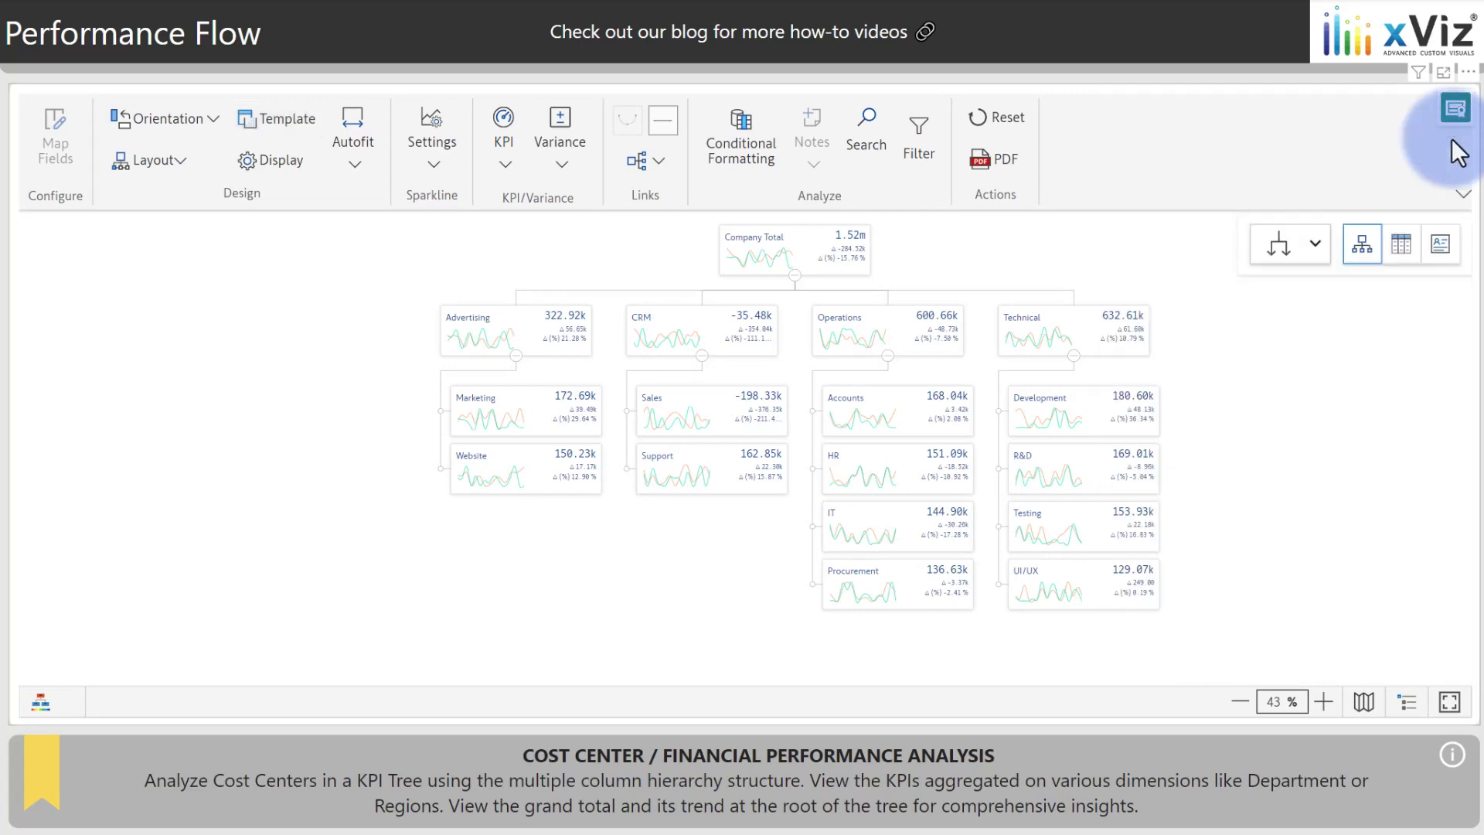
pyautogui.click(454, 132)
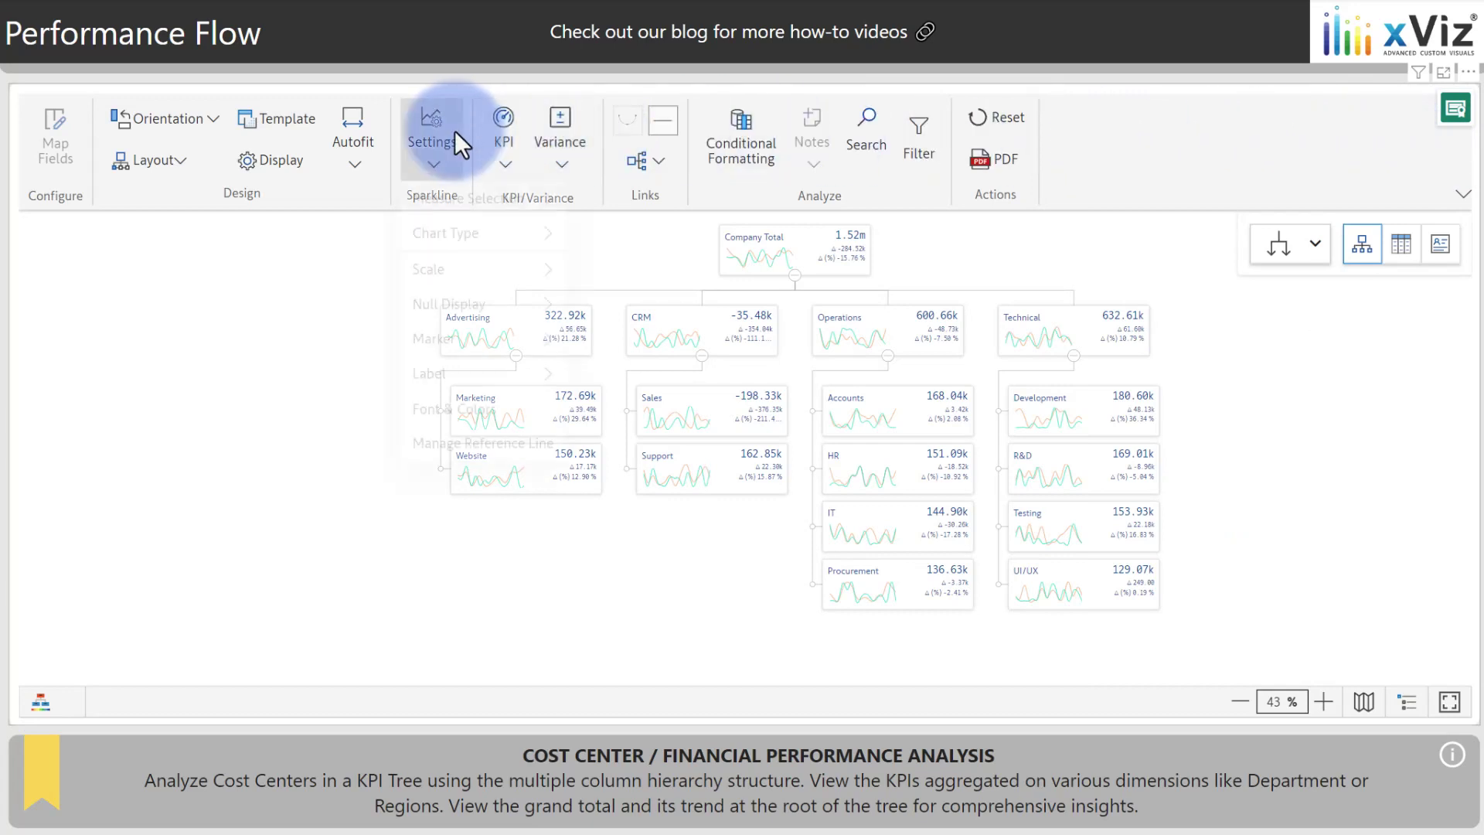
pyautogui.moveTo(436, 187)
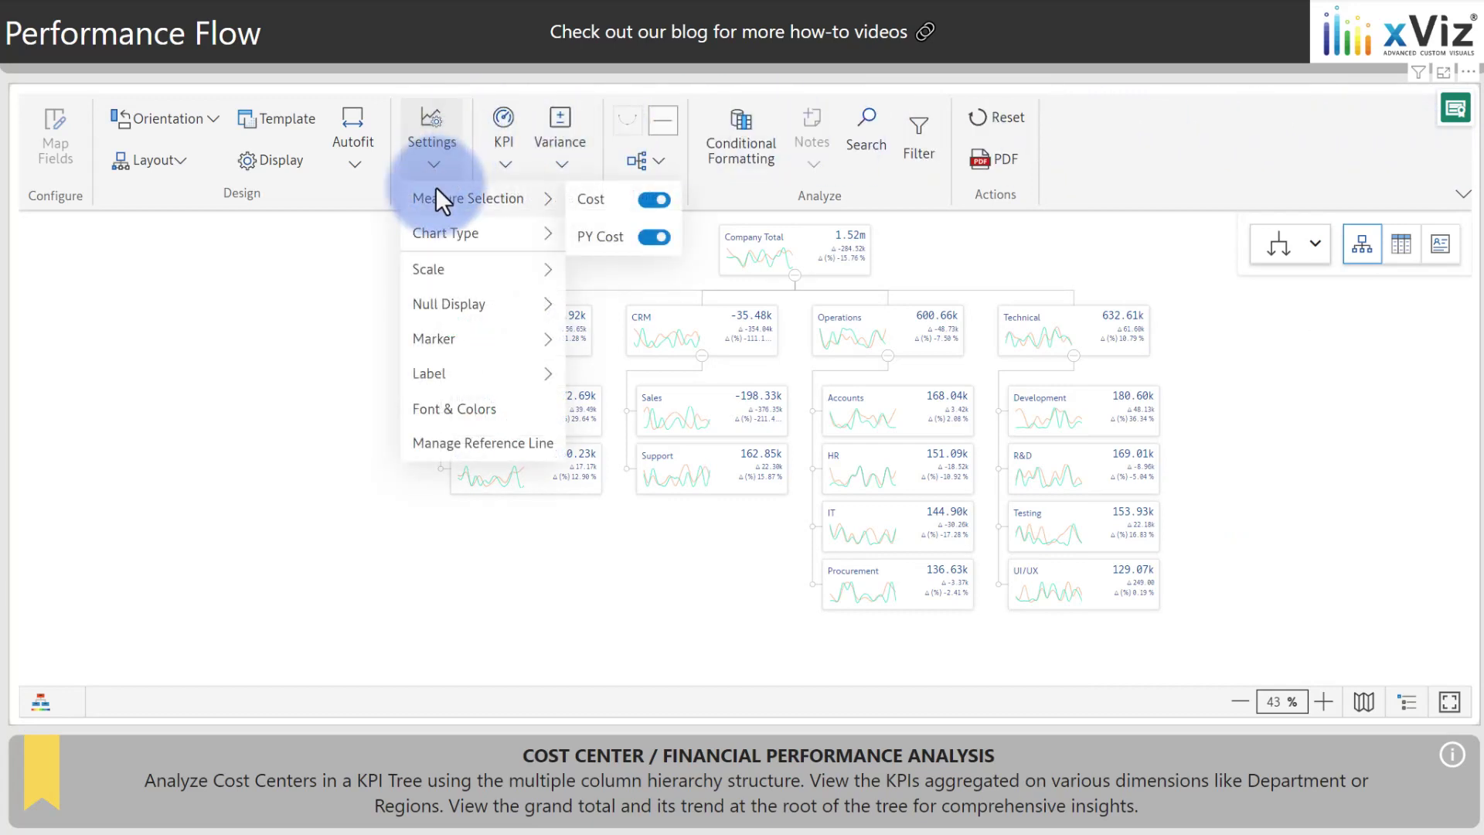
pyautogui.click(662, 237)
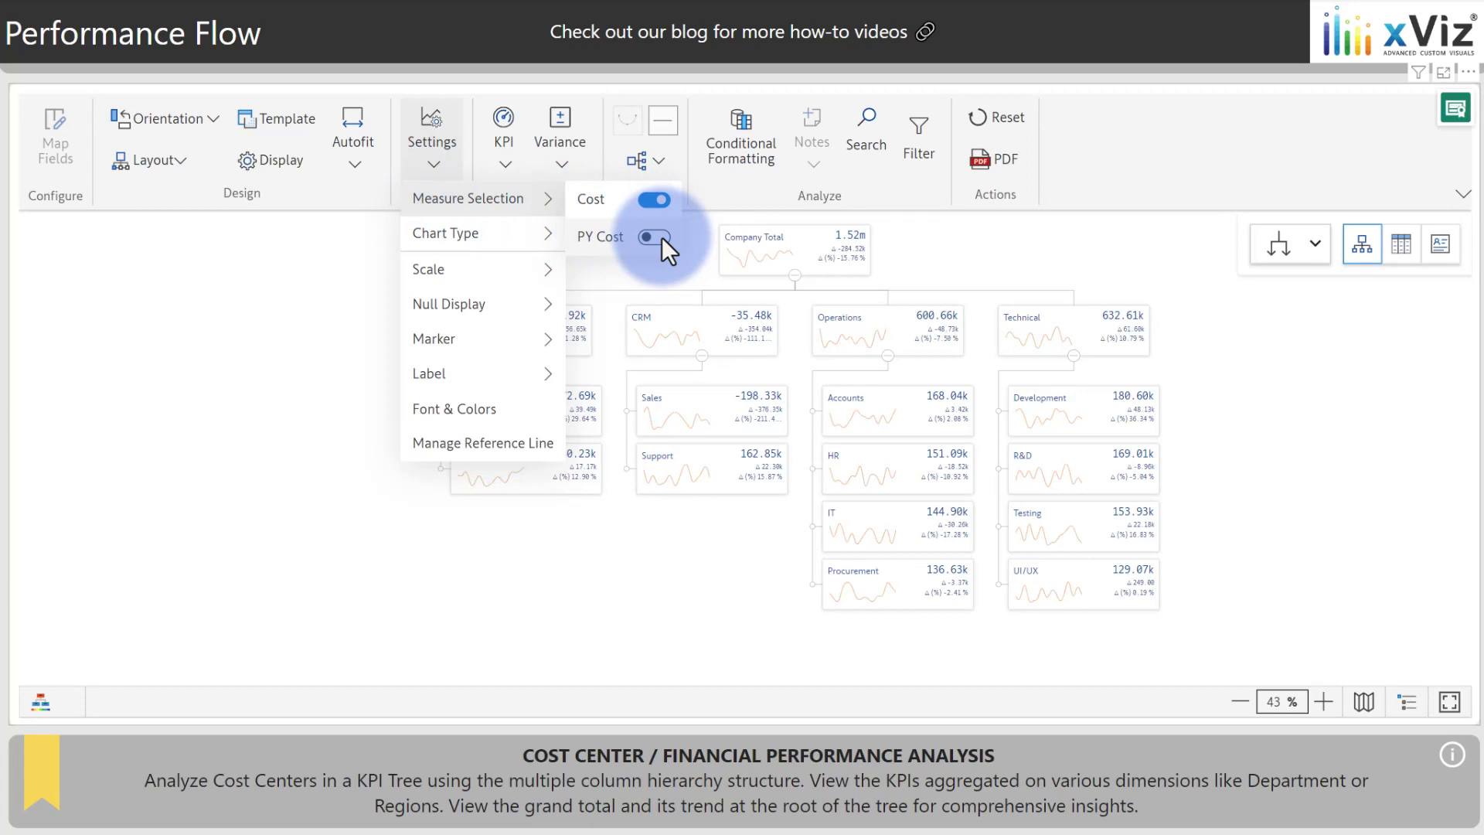
pyautogui.moveTo(655, 241)
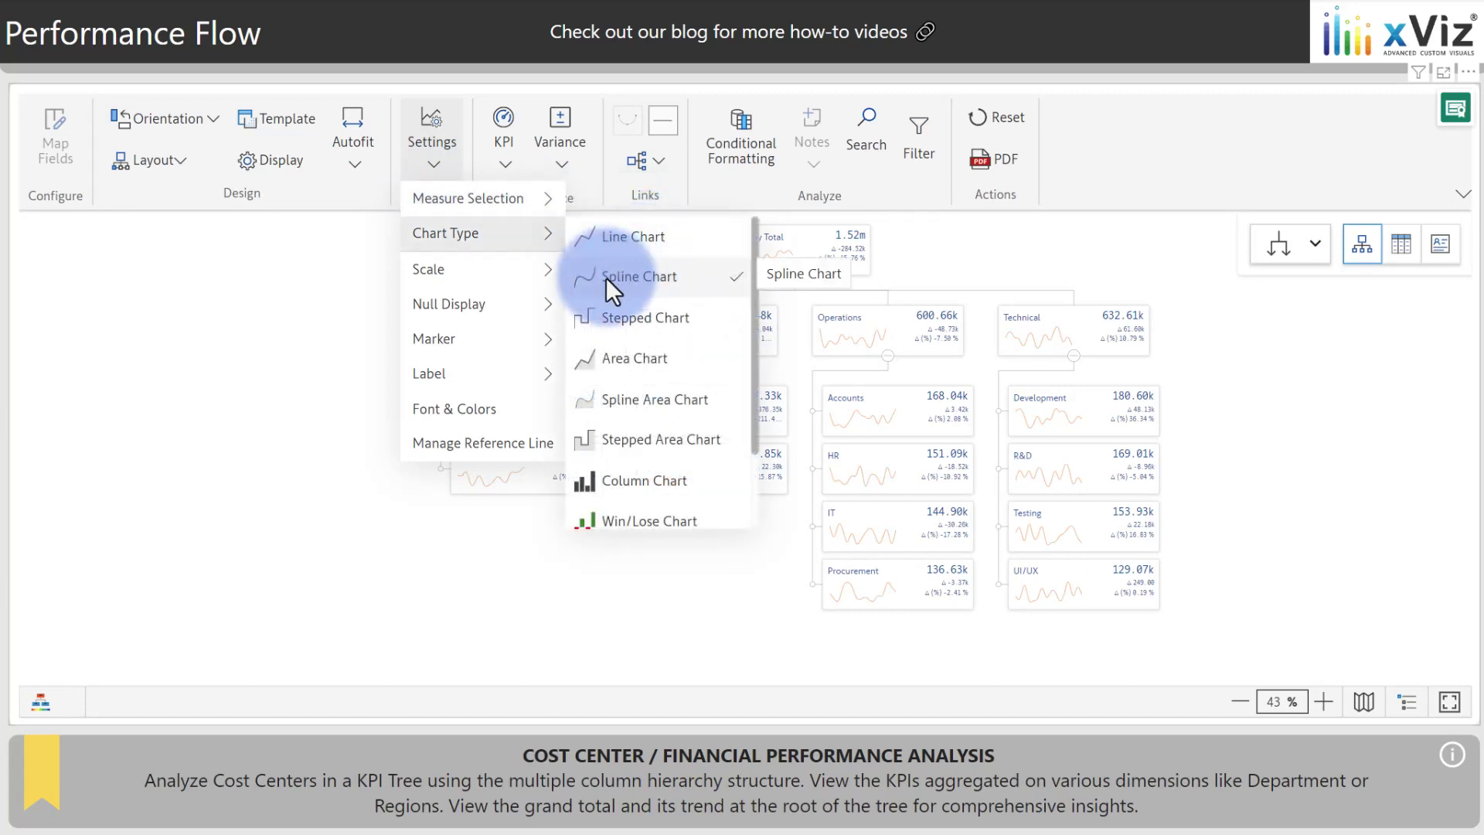
pyautogui.click(616, 395)
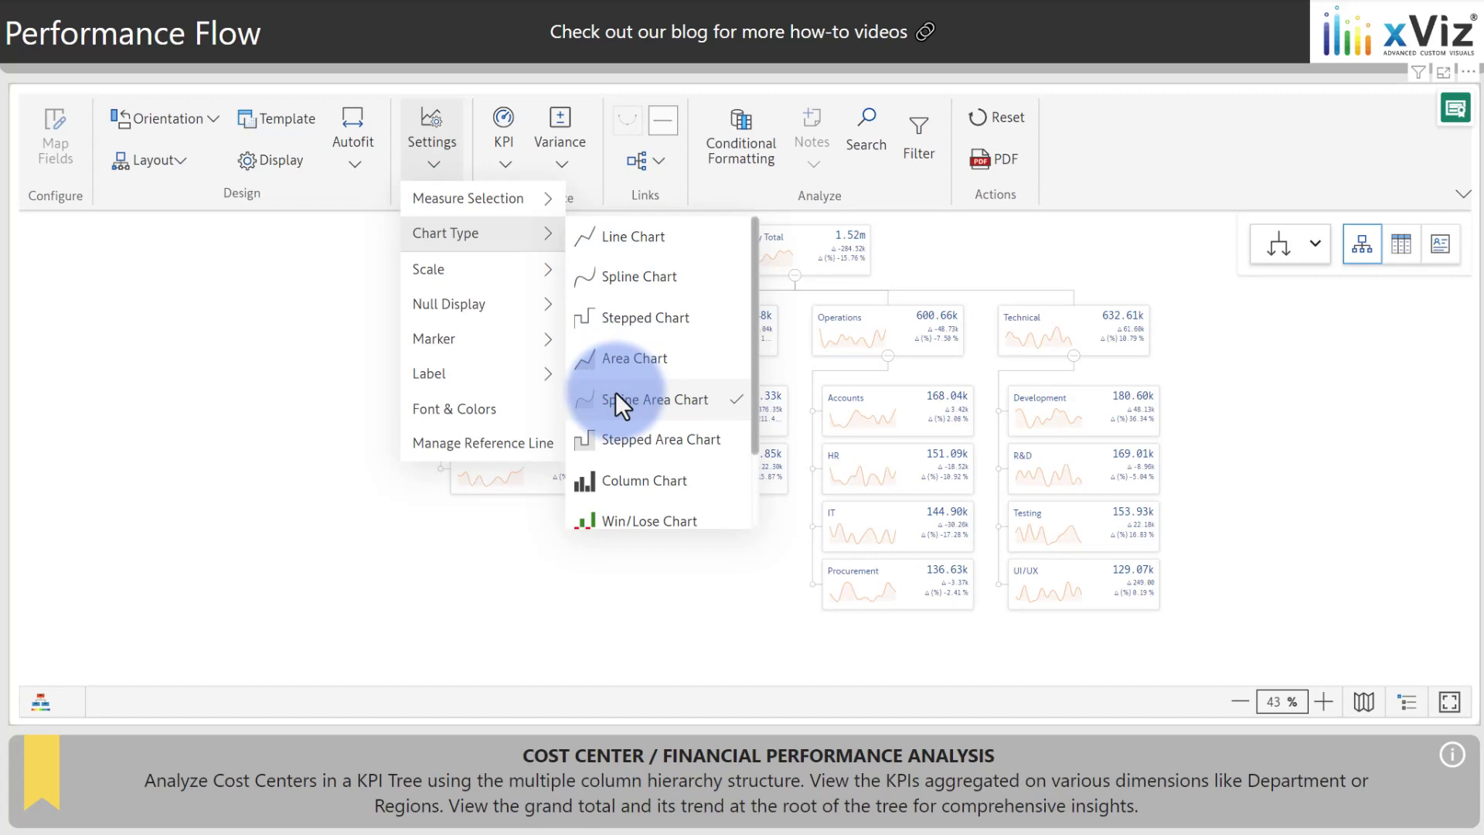
# - Set the Cost sparkline axis colour to dark grey and area colour to light grey
pyautogui.click(452, 410)
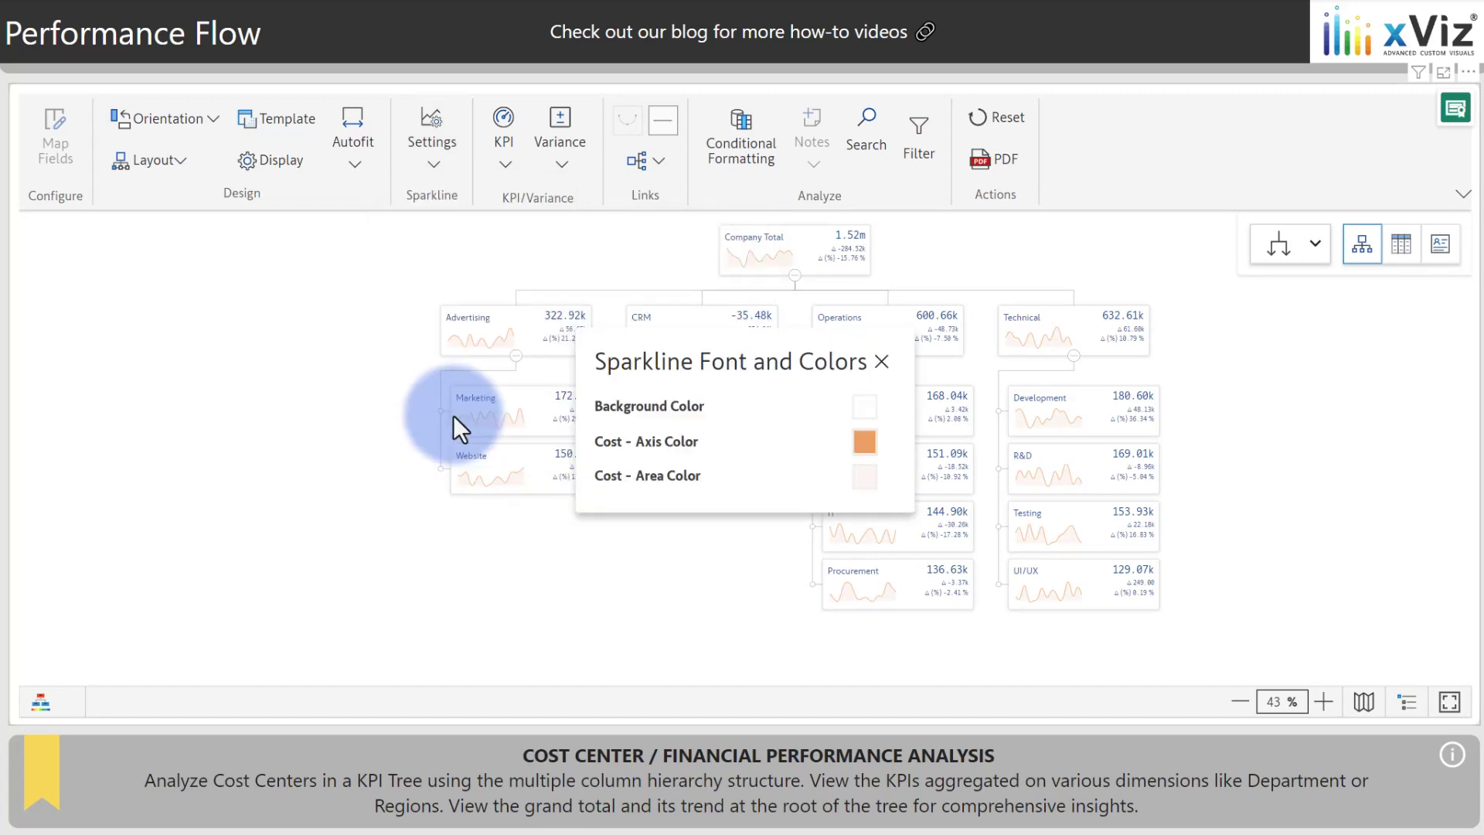
pyautogui.click(865, 442)
pyautogui.click(784, 307)
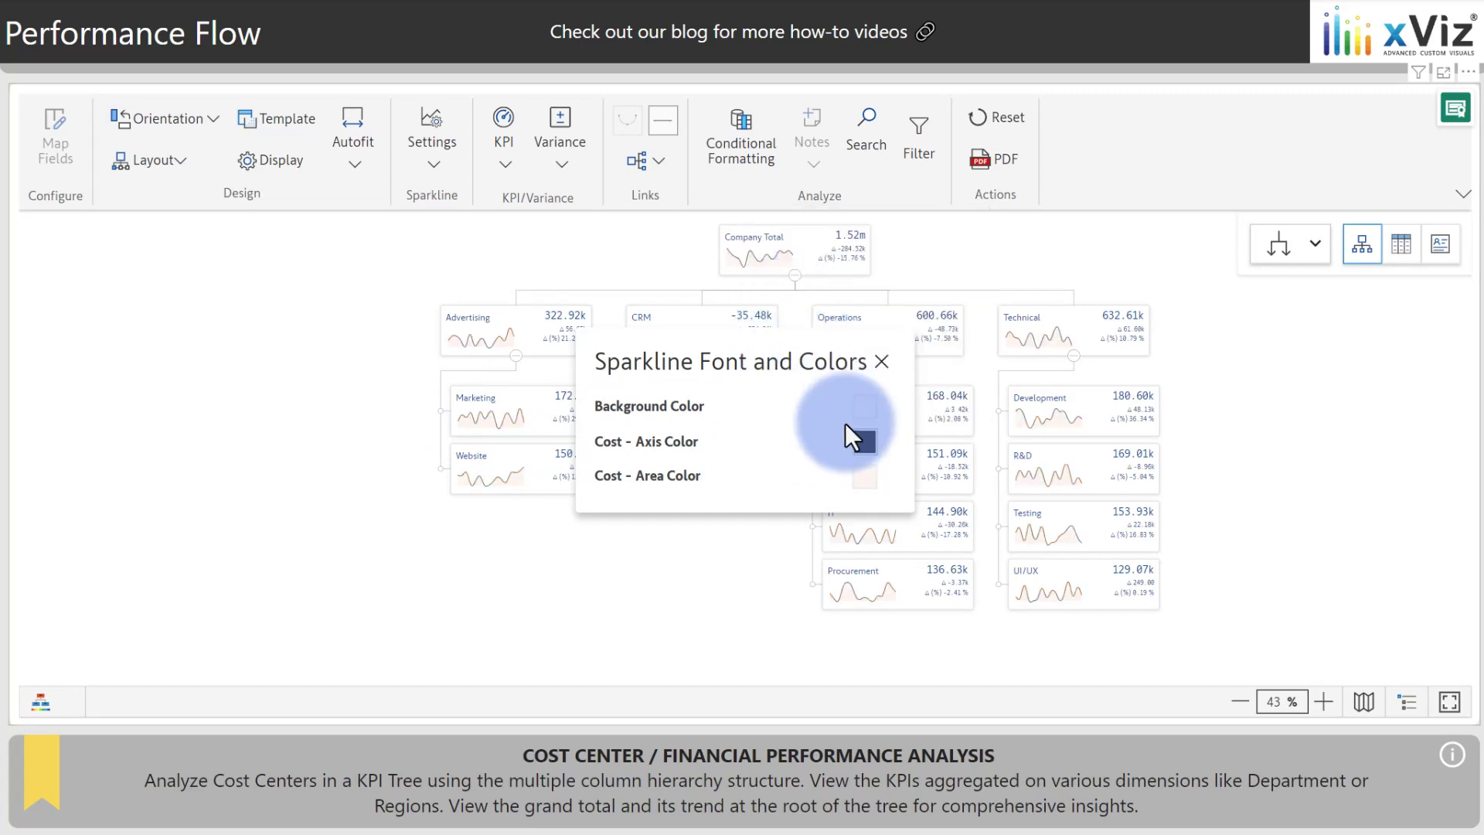
pyautogui.click(872, 476)
pyautogui.click(764, 293)
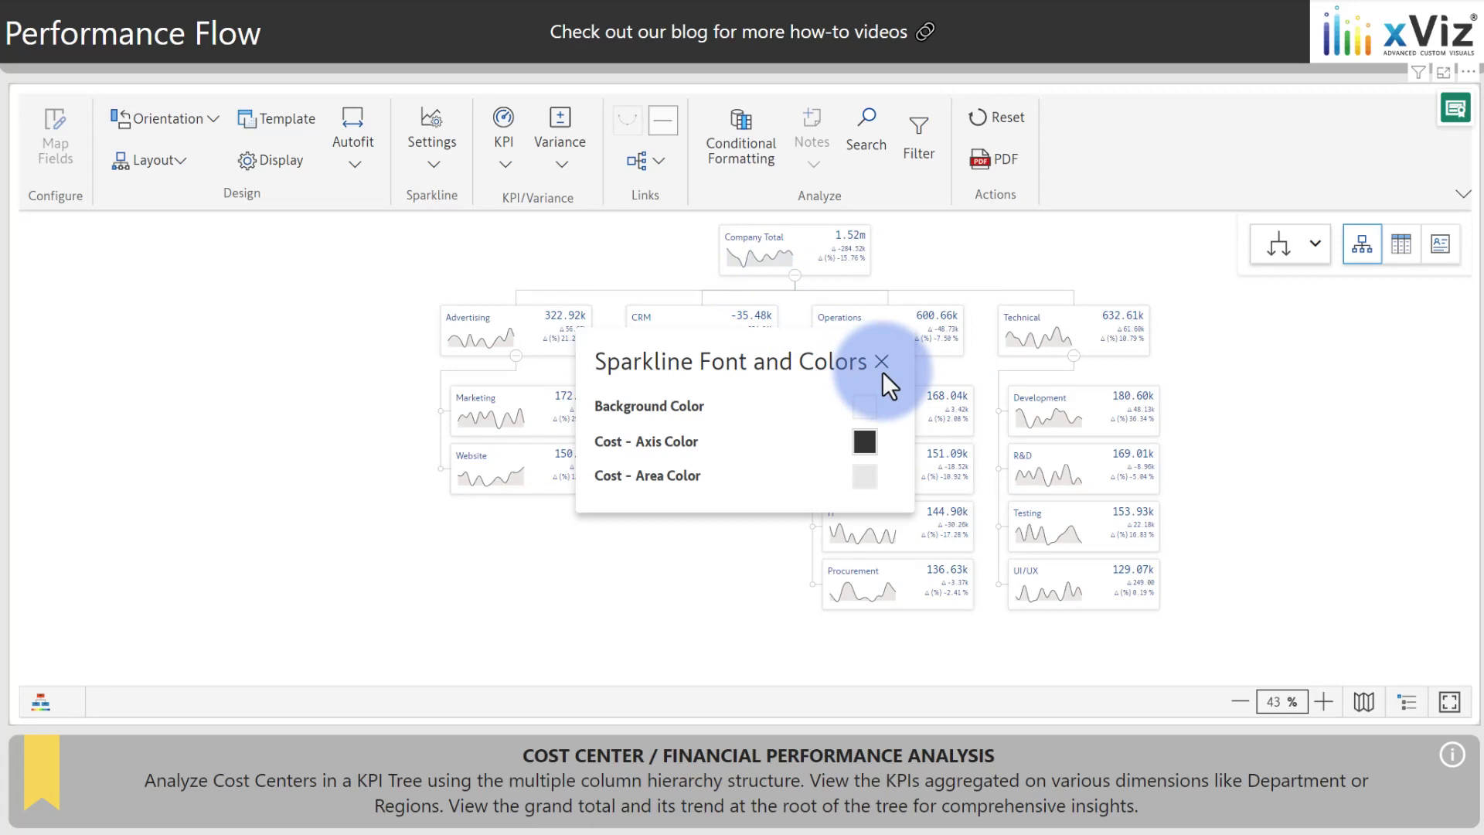
# - Create a conditional formatting rule named 'Variance KPI' that uses a colour scale
pyautogui.click(882, 364)
pyautogui.click(744, 162)
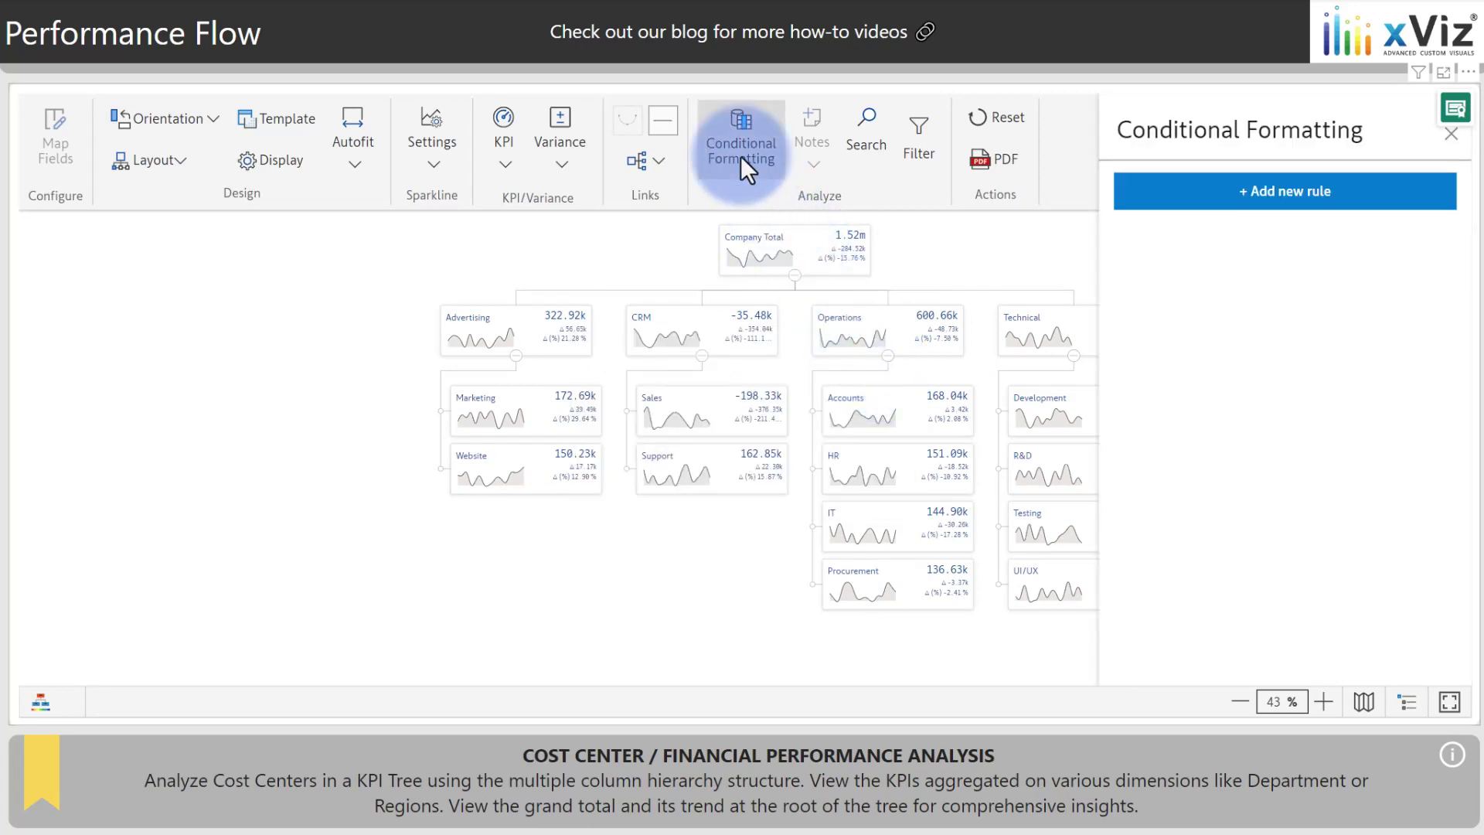
pyautogui.click(1207, 183)
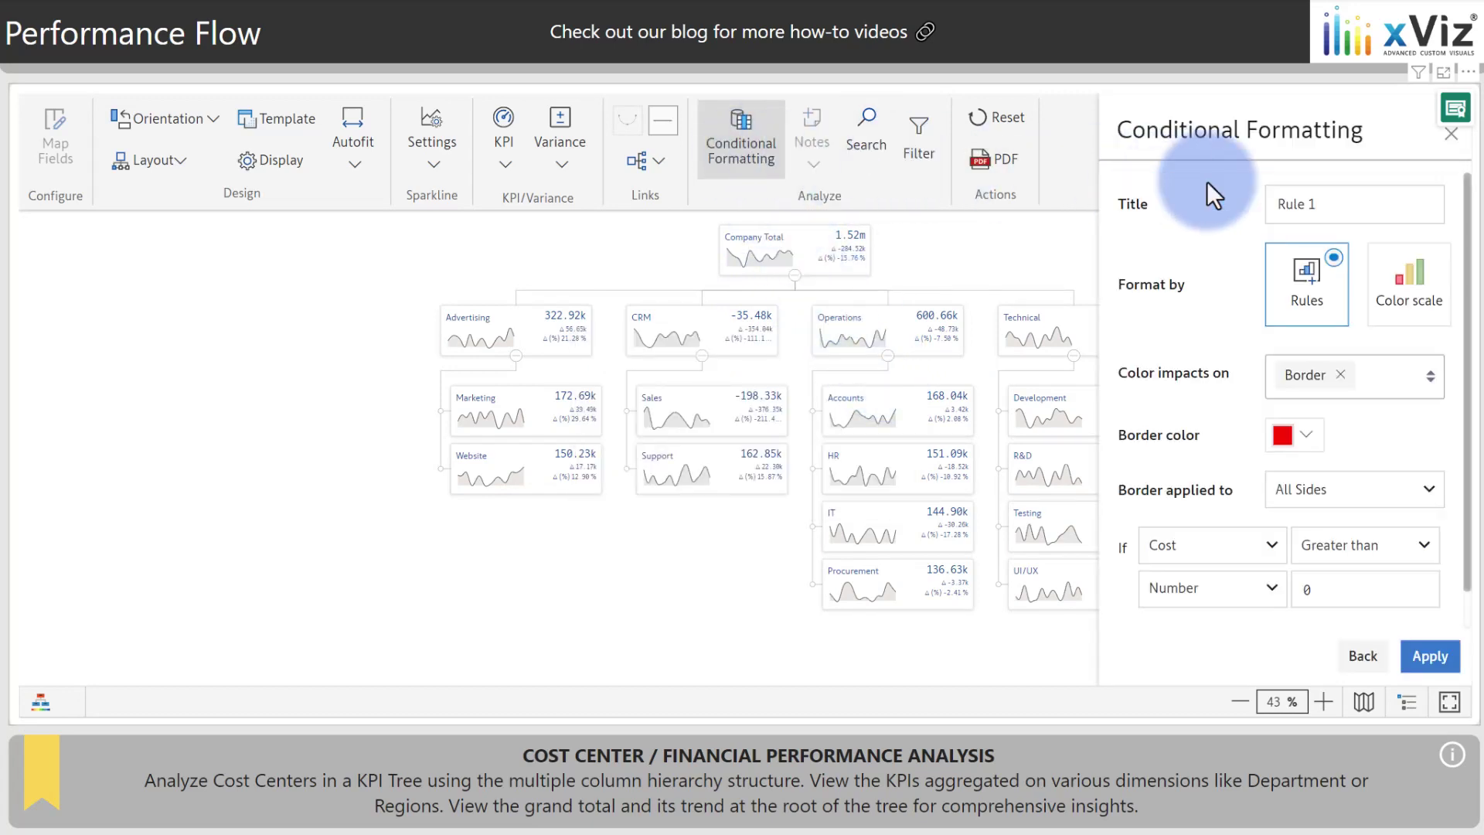
pyautogui.tripleClick(1286, 210)
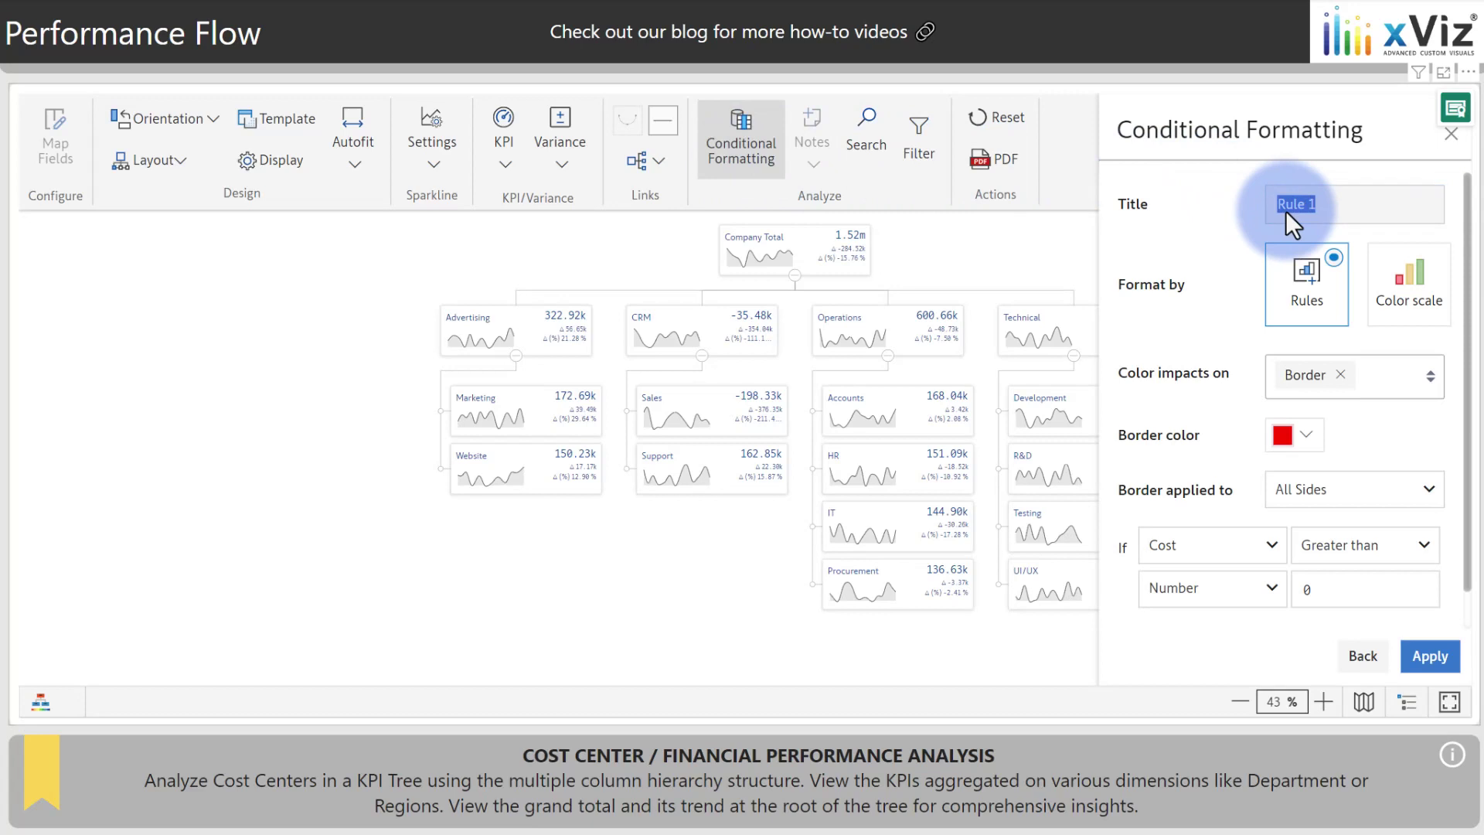
pyautogui.write('Variance KPI')
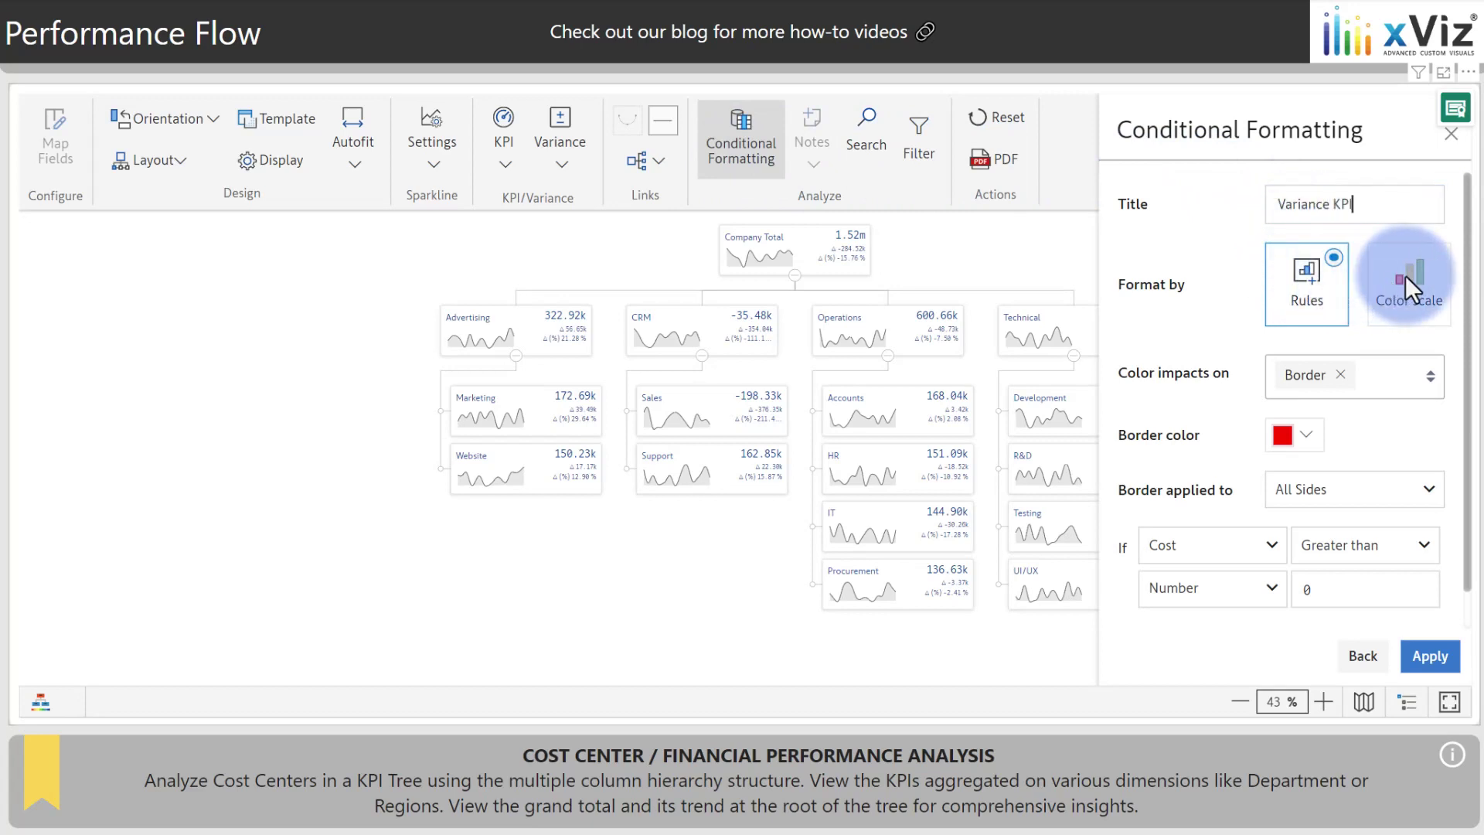
pyautogui.click(1405, 275)
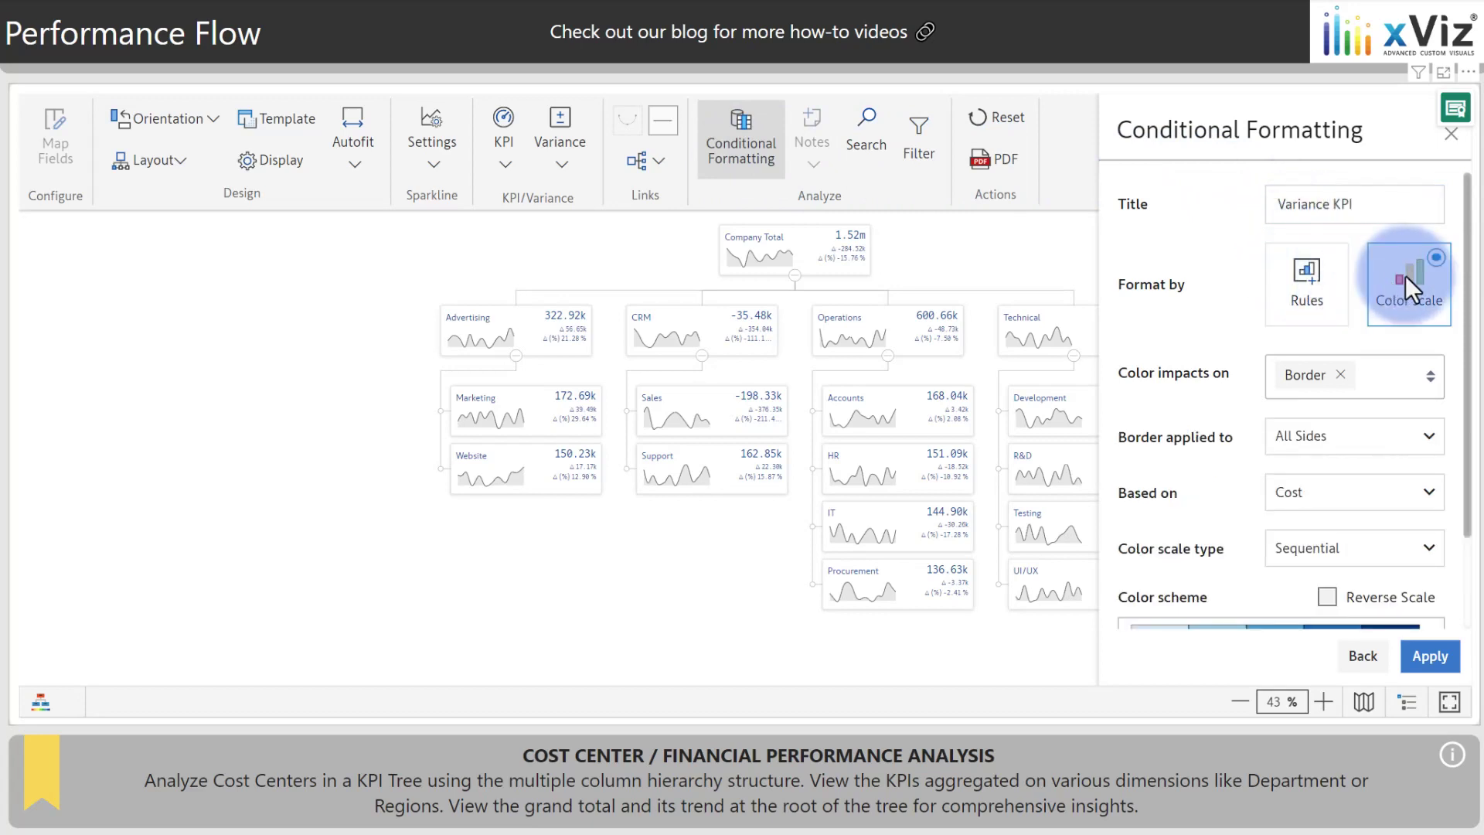
pyautogui.scroll(-2, 1405, 275)
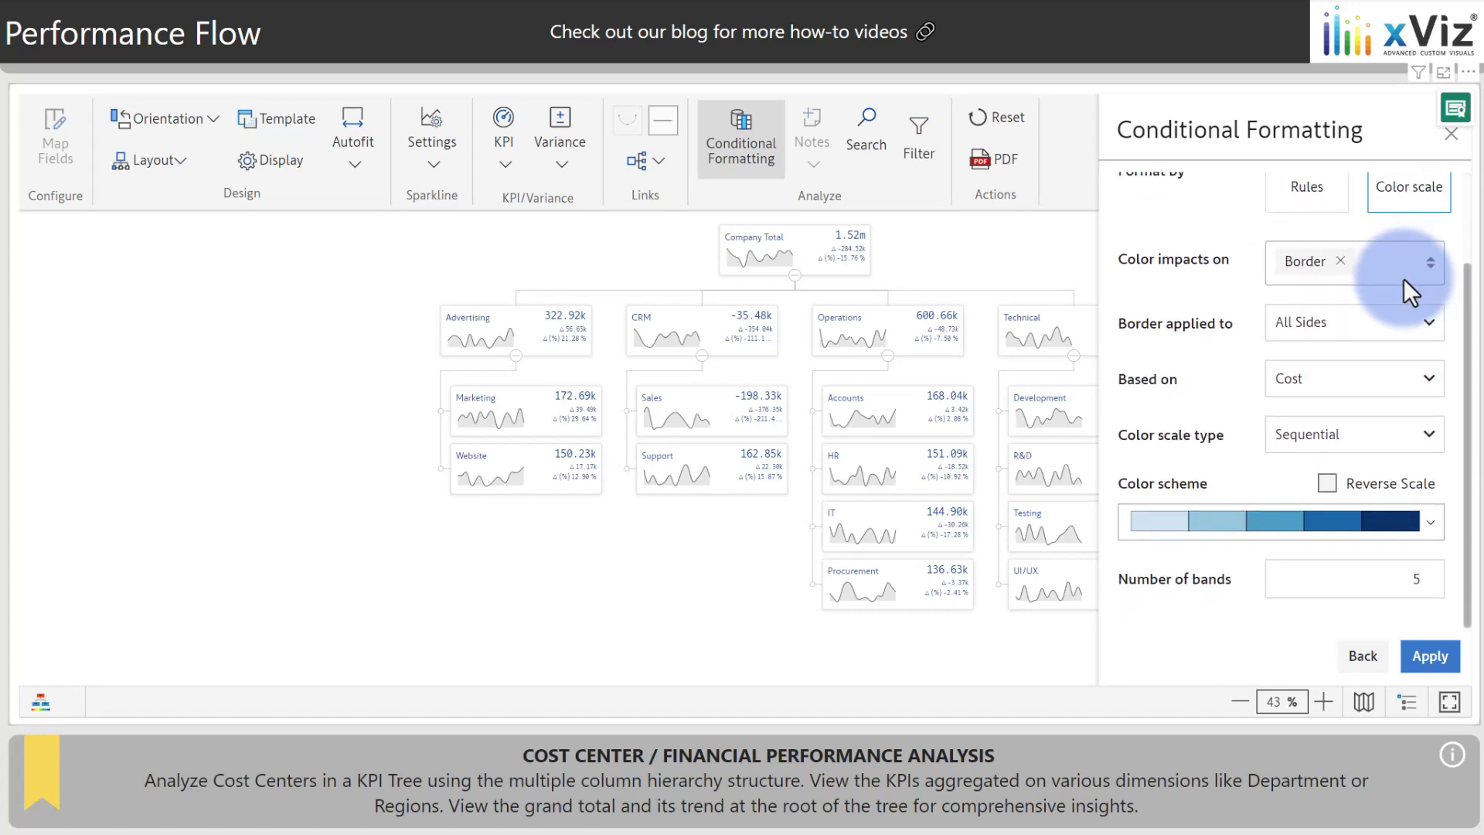
pyautogui.click(1317, 442)
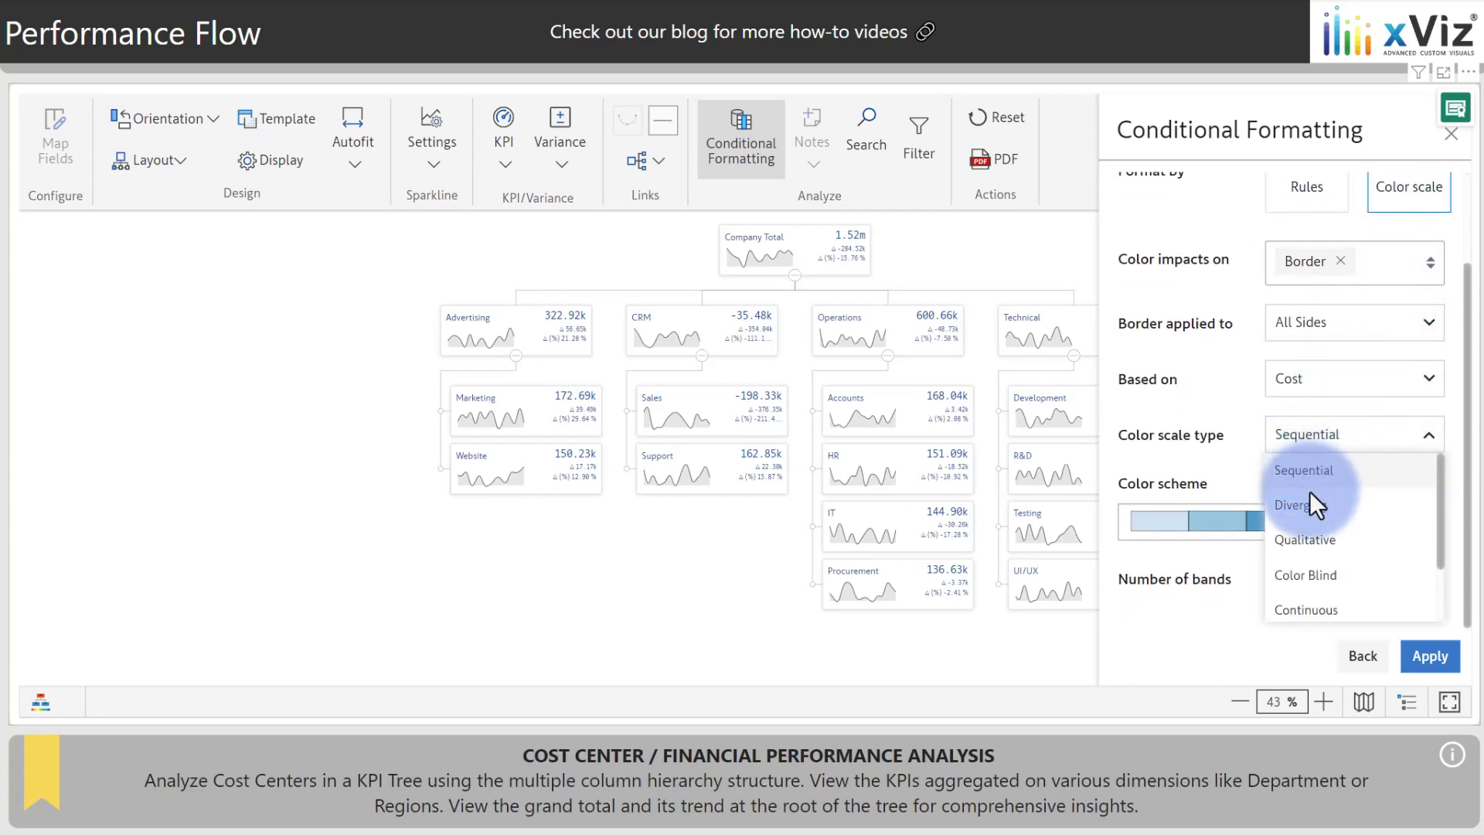
pyautogui.scroll(-2, 1309, 498)
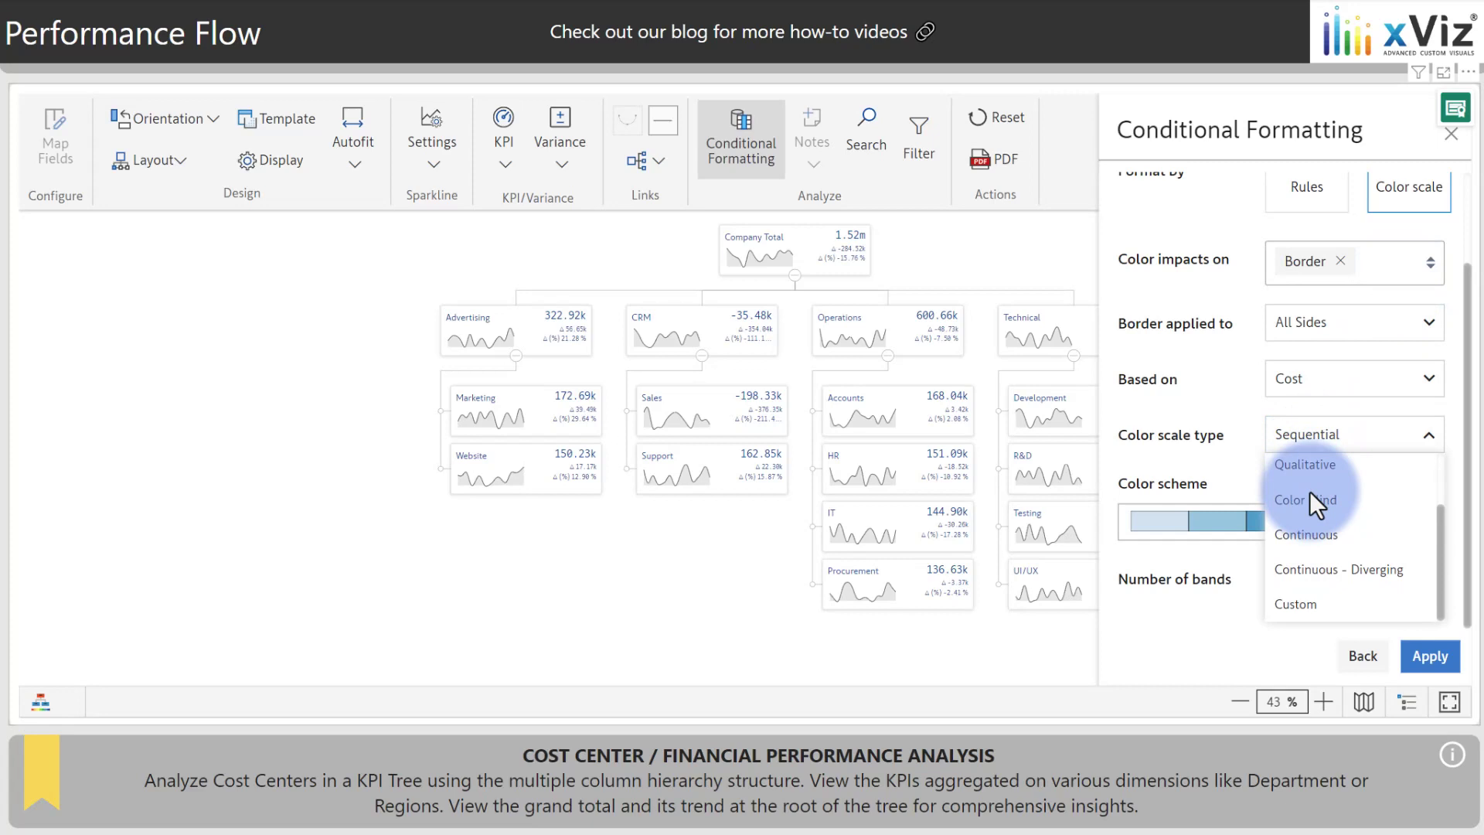
# - Apply a custom Variance scale: 0–10% orange, 10–30% yellow, 30–100% green
pyautogui.click(1295, 603)
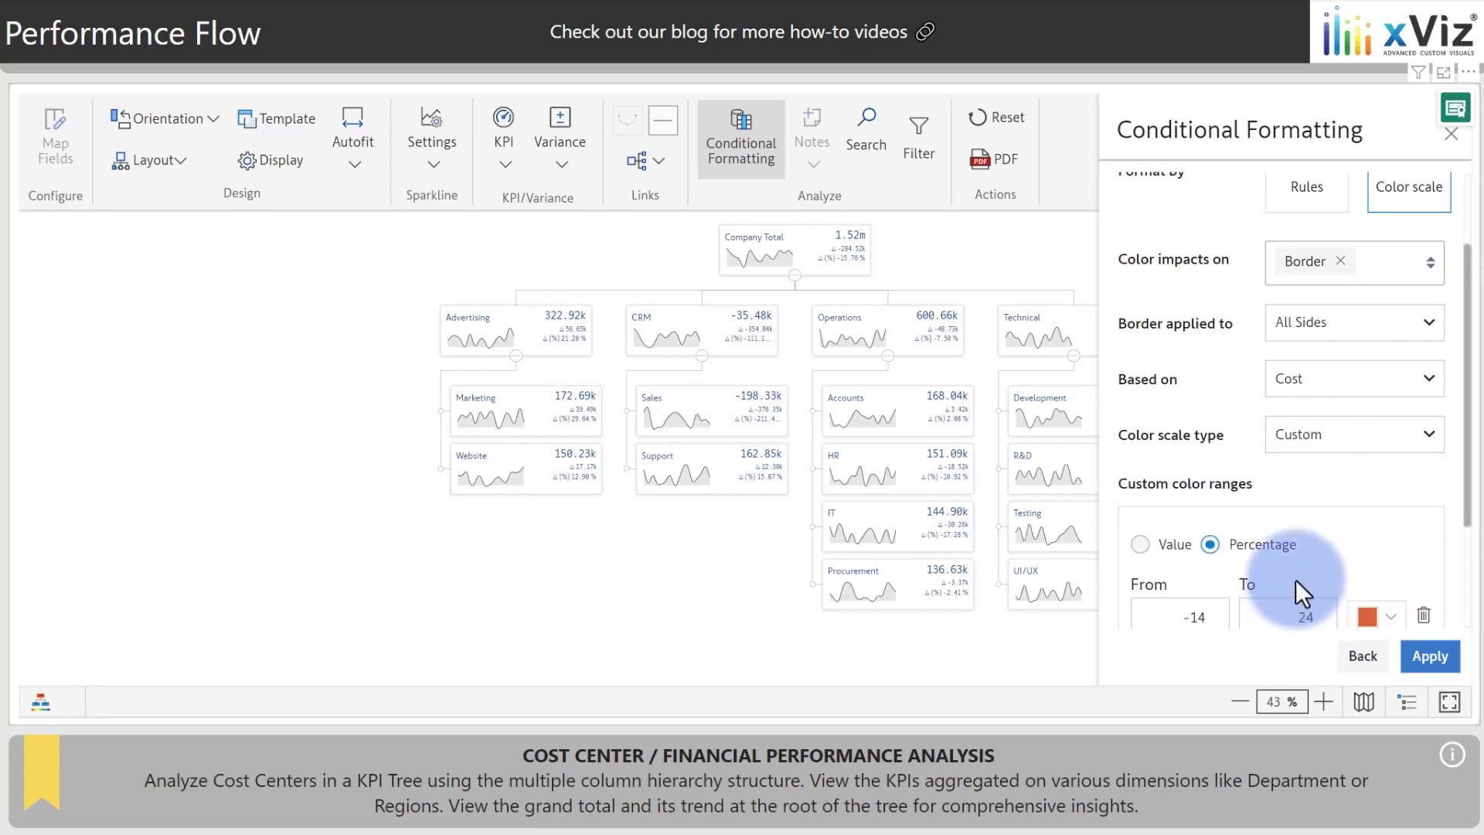
pyautogui.click(1305, 382)
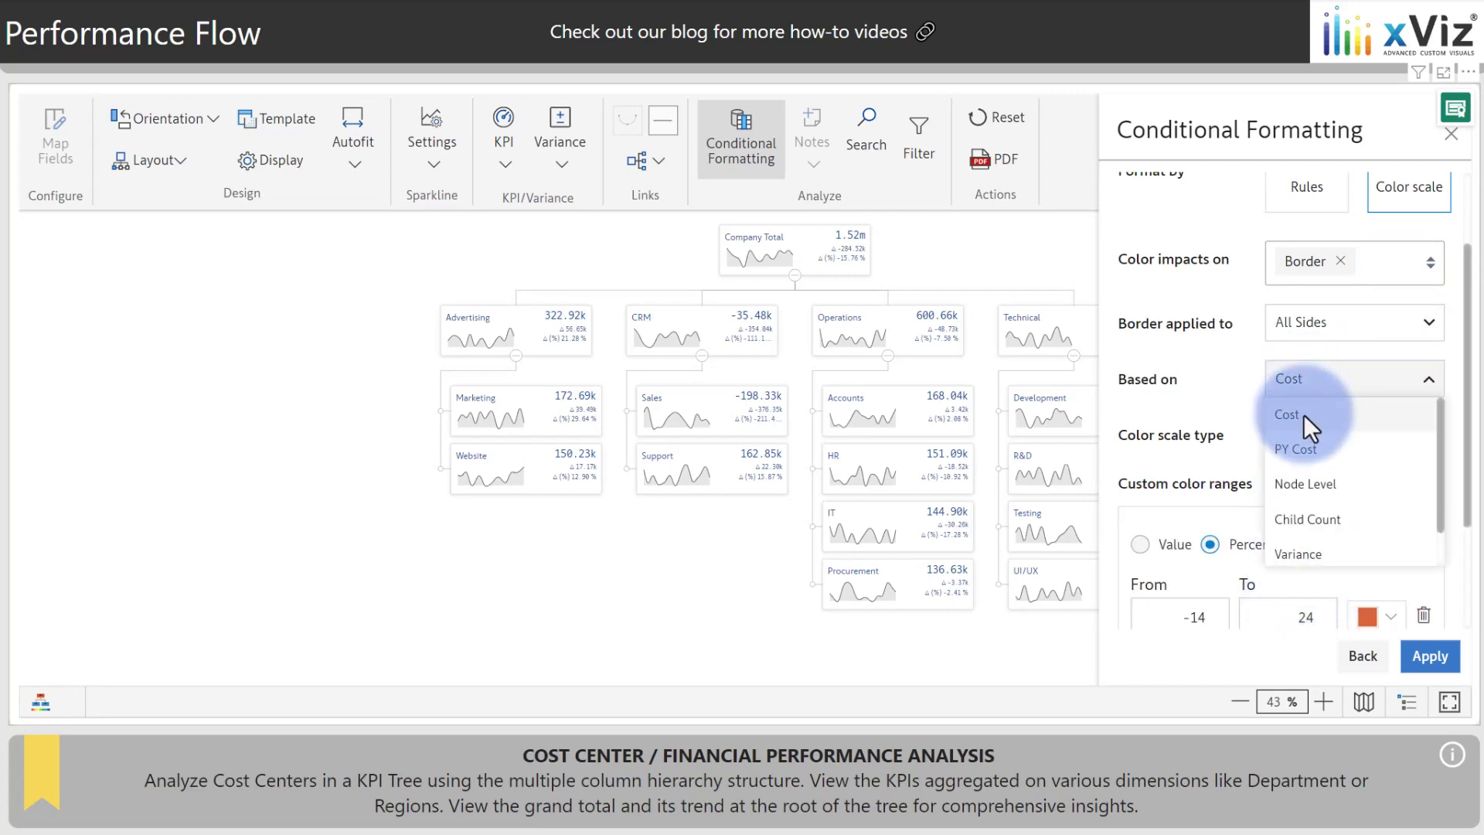
pyautogui.click(1297, 560)
pyautogui.scroll(-2, 1298, 560)
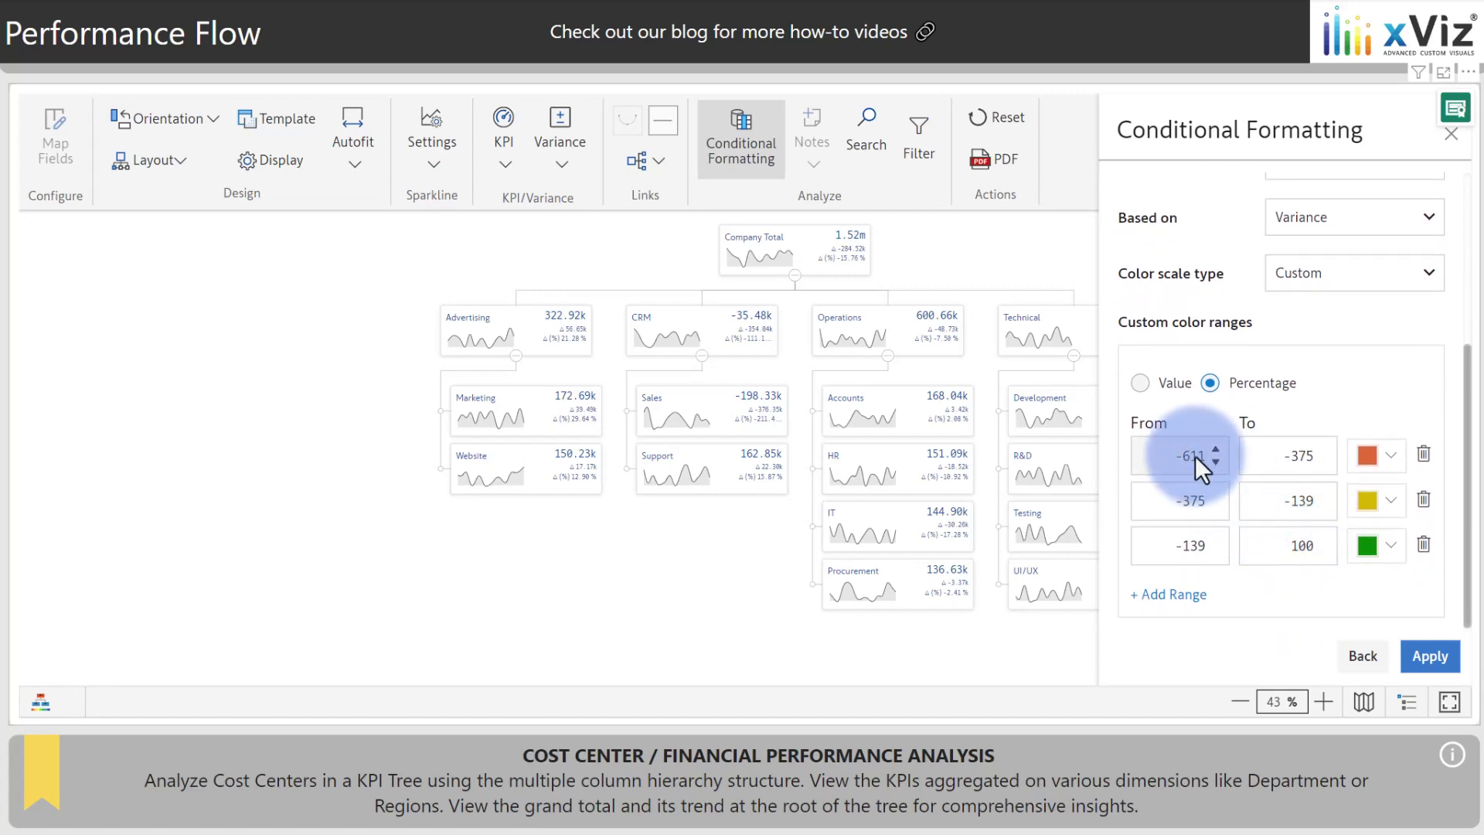
pyautogui.click(1208, 384)
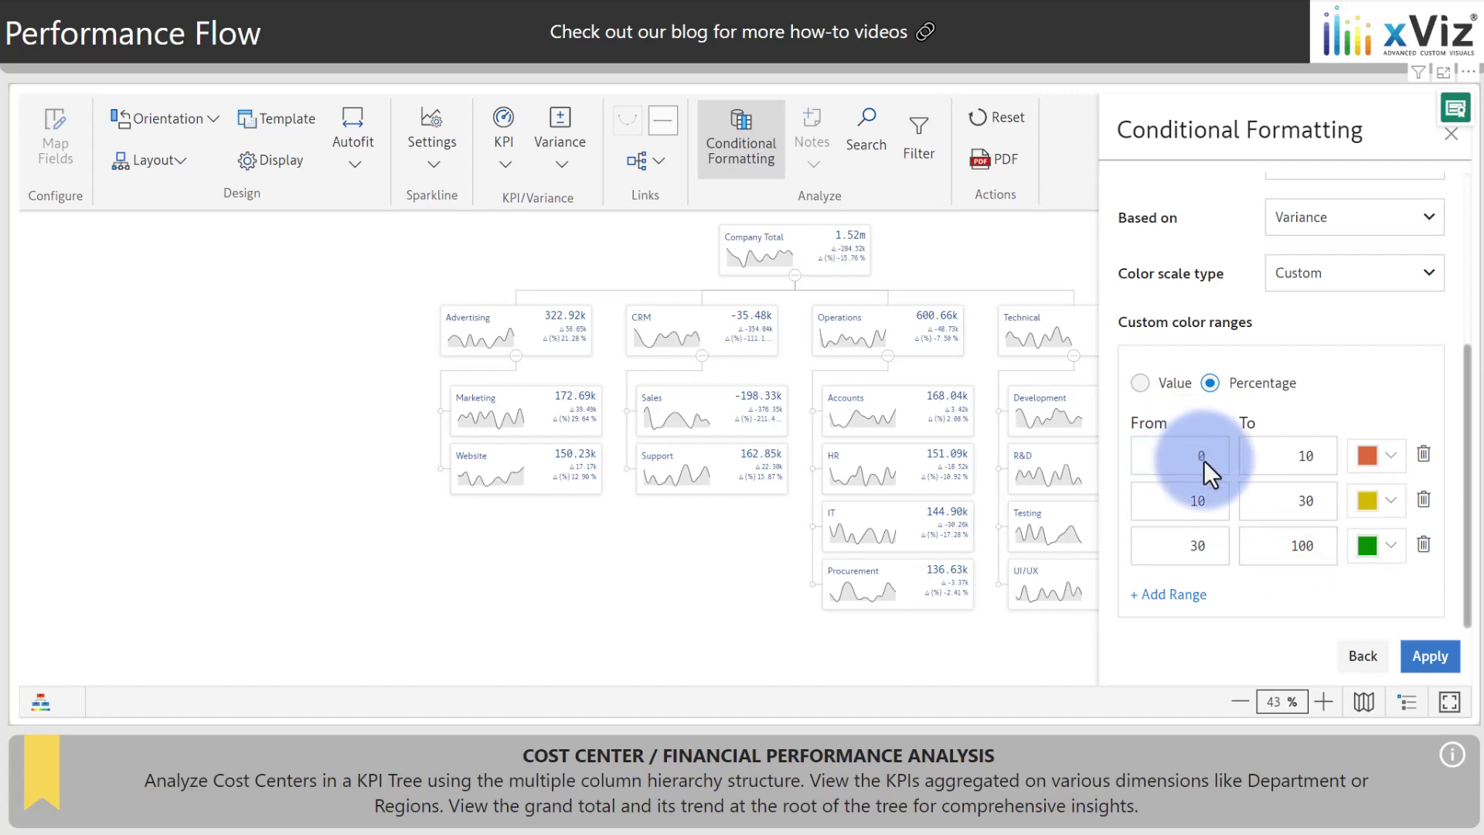
pyautogui.click(1429, 656)
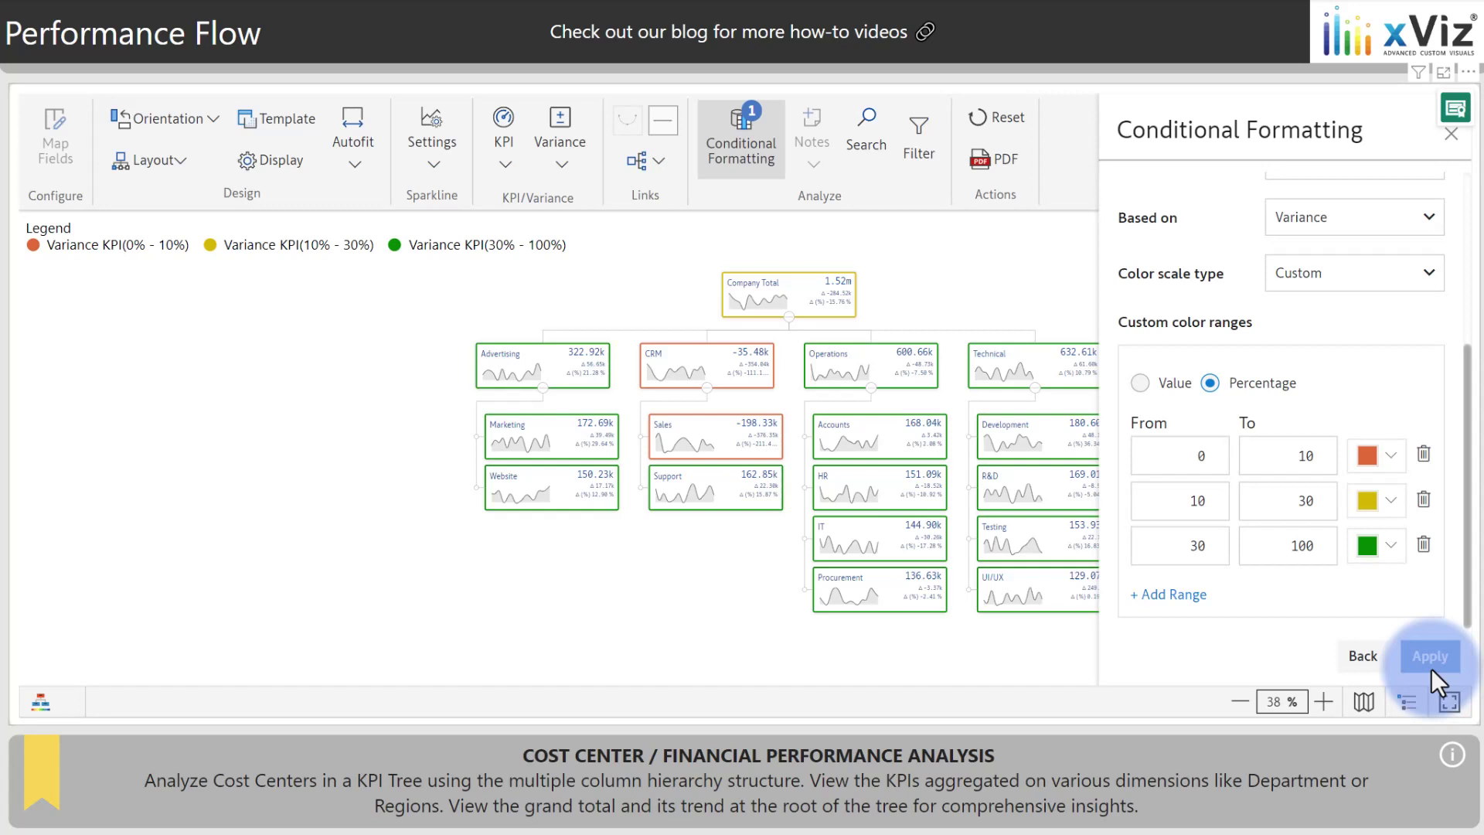
# - Restrict the variance colour to the border's left side only and apply it
pyautogui.scroll(4, 1354, 372)
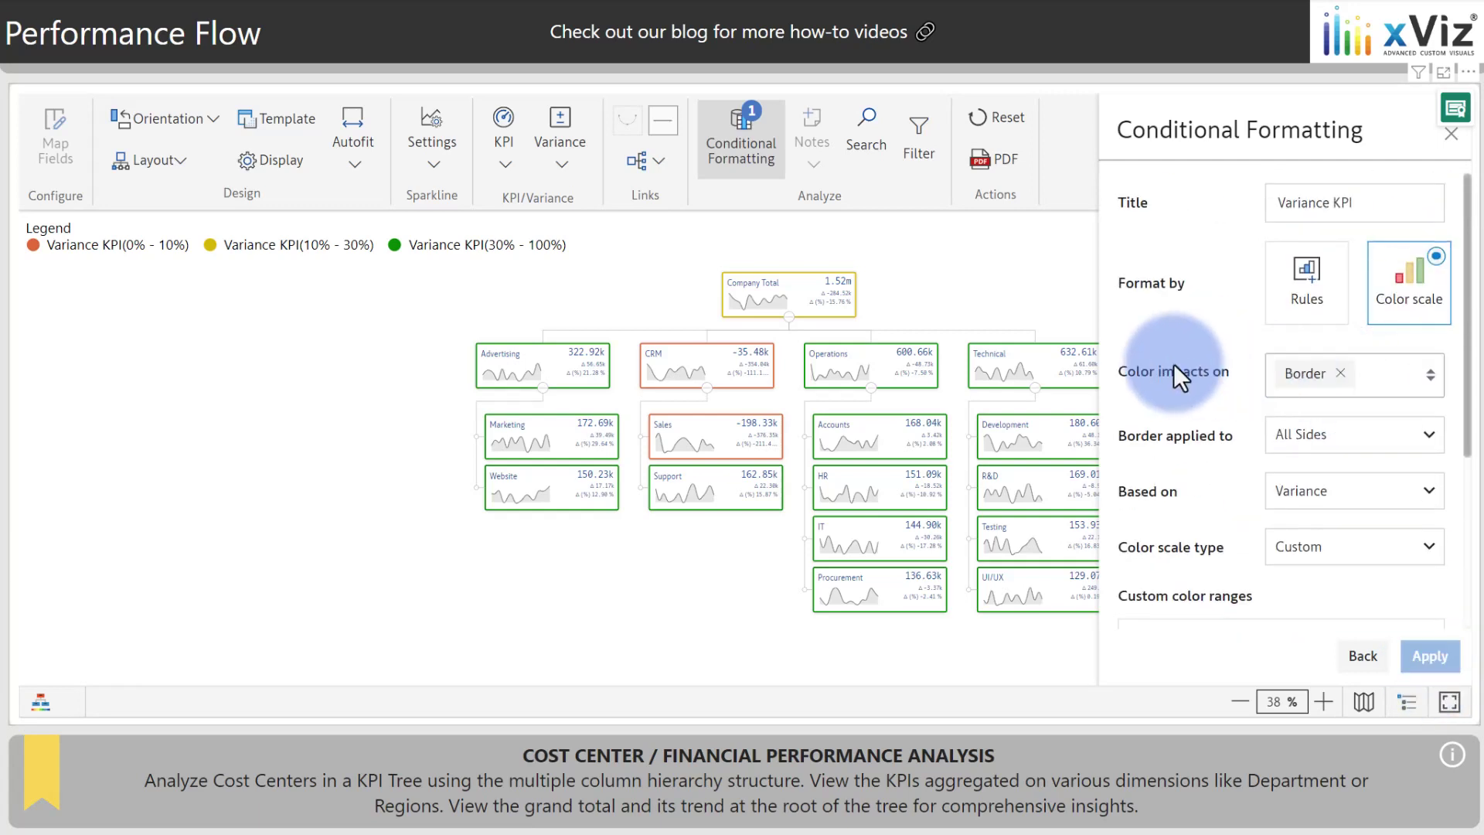
pyautogui.click(1400, 373)
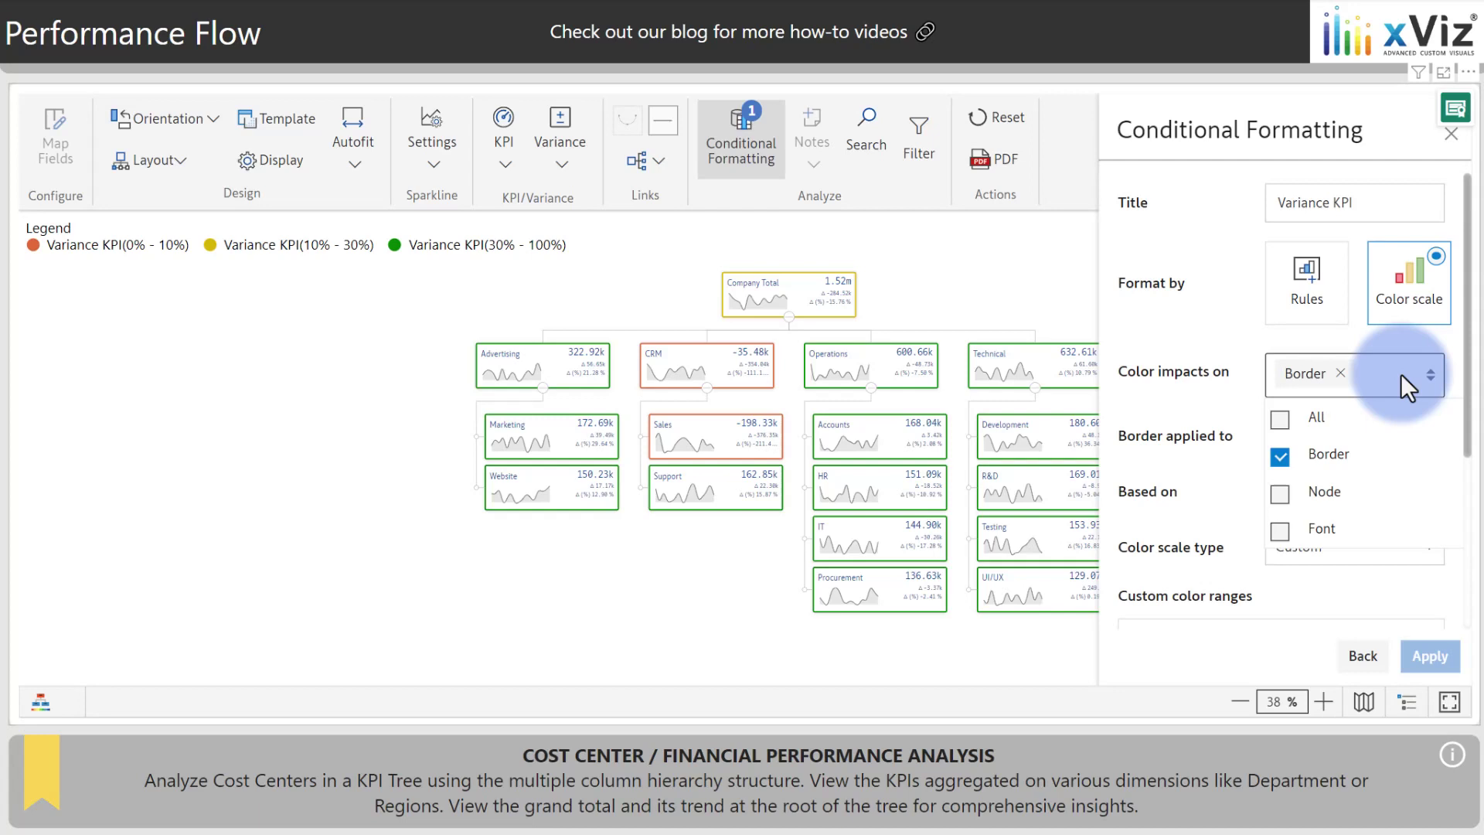
pyautogui.click(1405, 371)
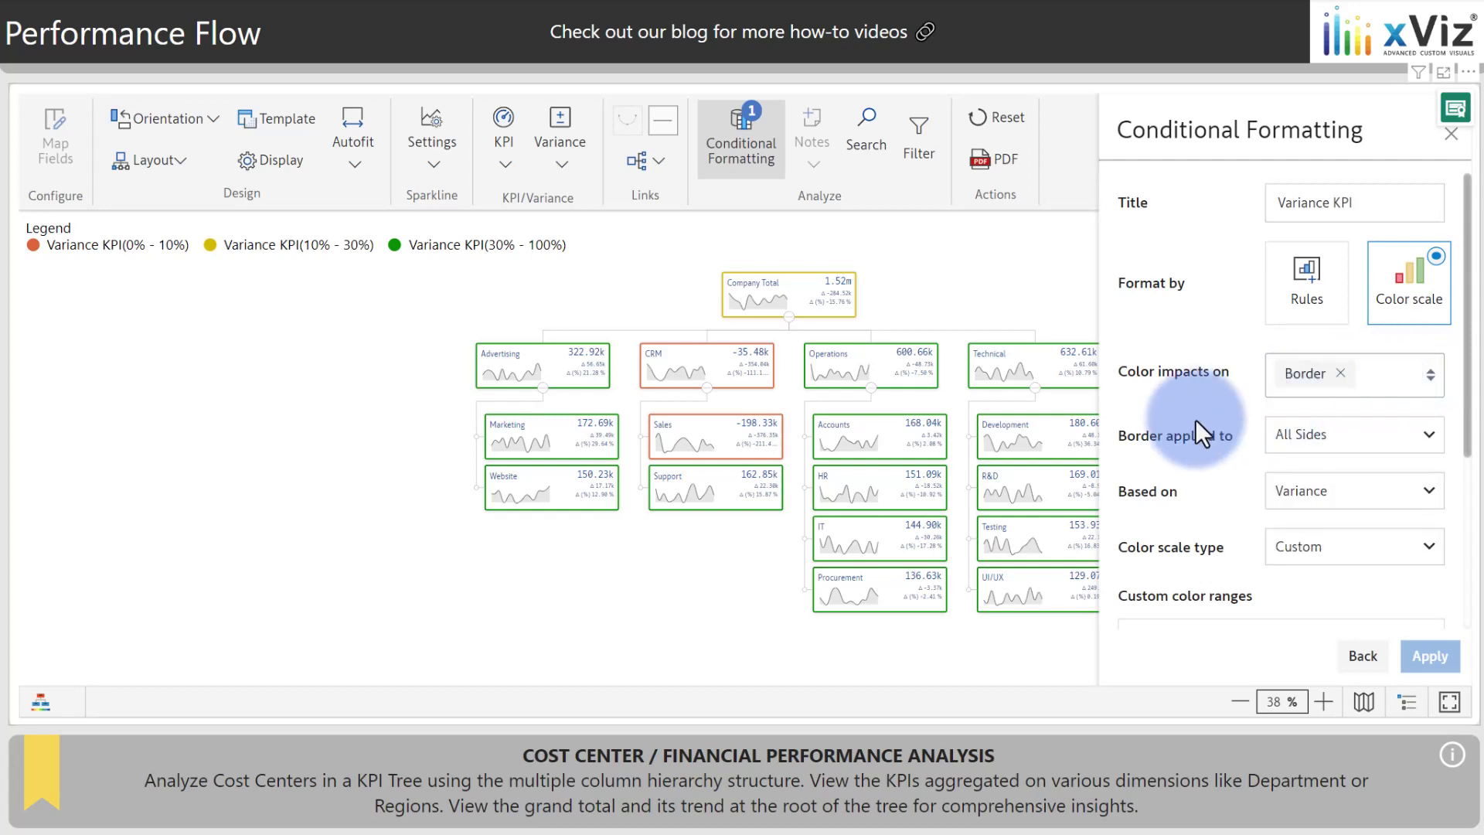
pyautogui.click(1326, 439)
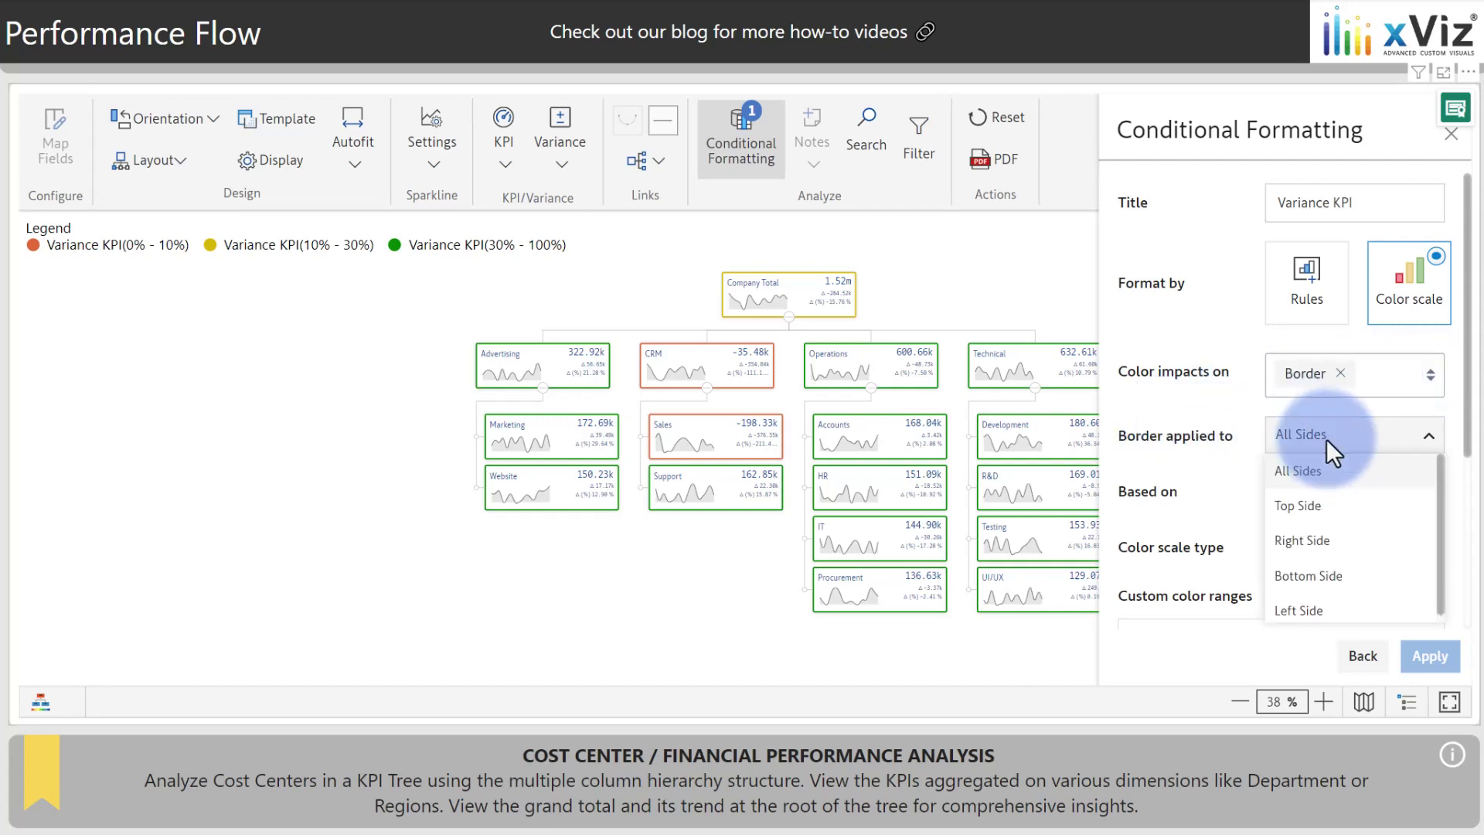
pyautogui.click(1305, 610)
pyautogui.click(1430, 656)
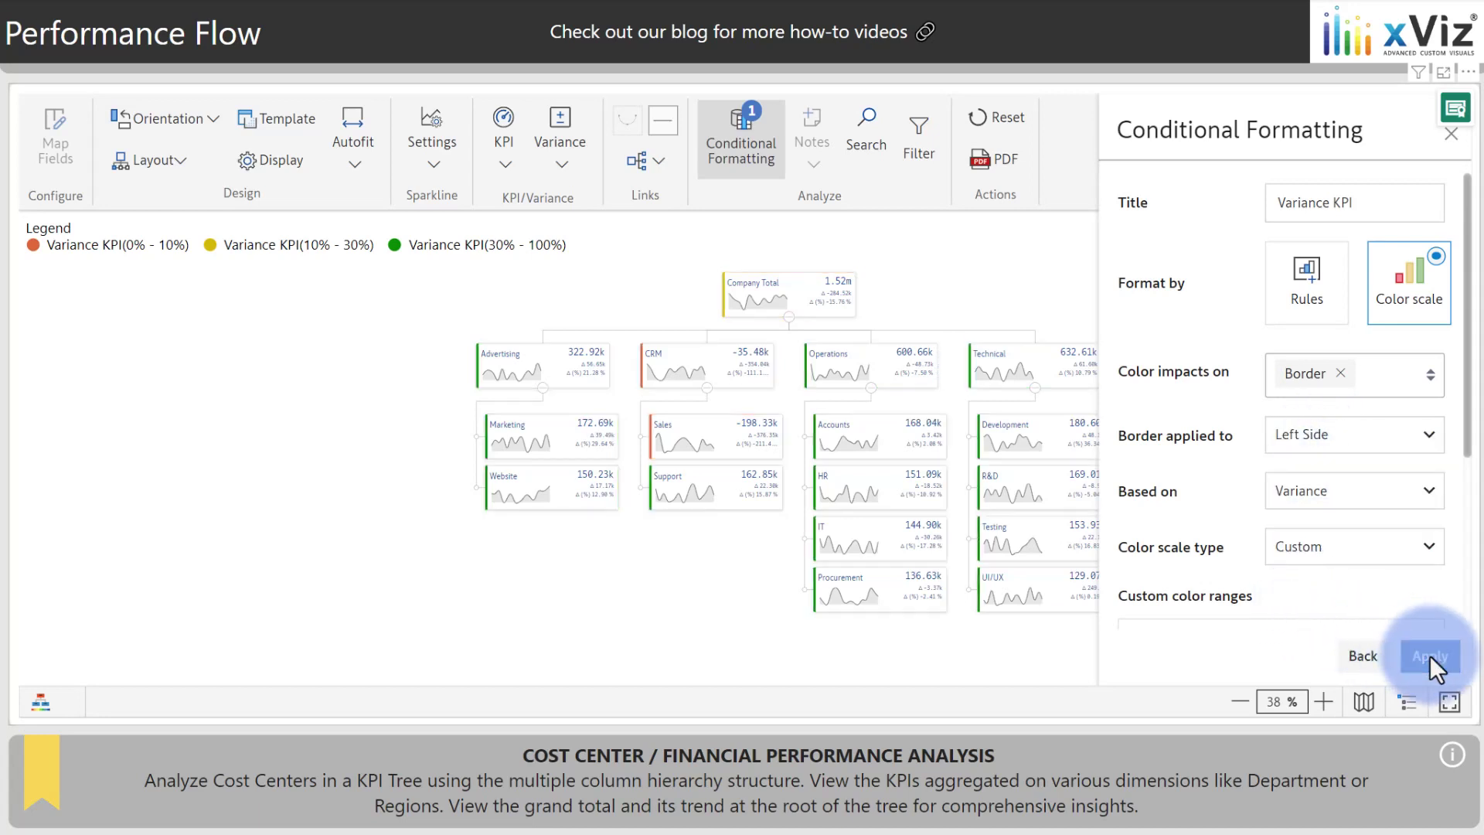
pyautogui.click(1445, 119)
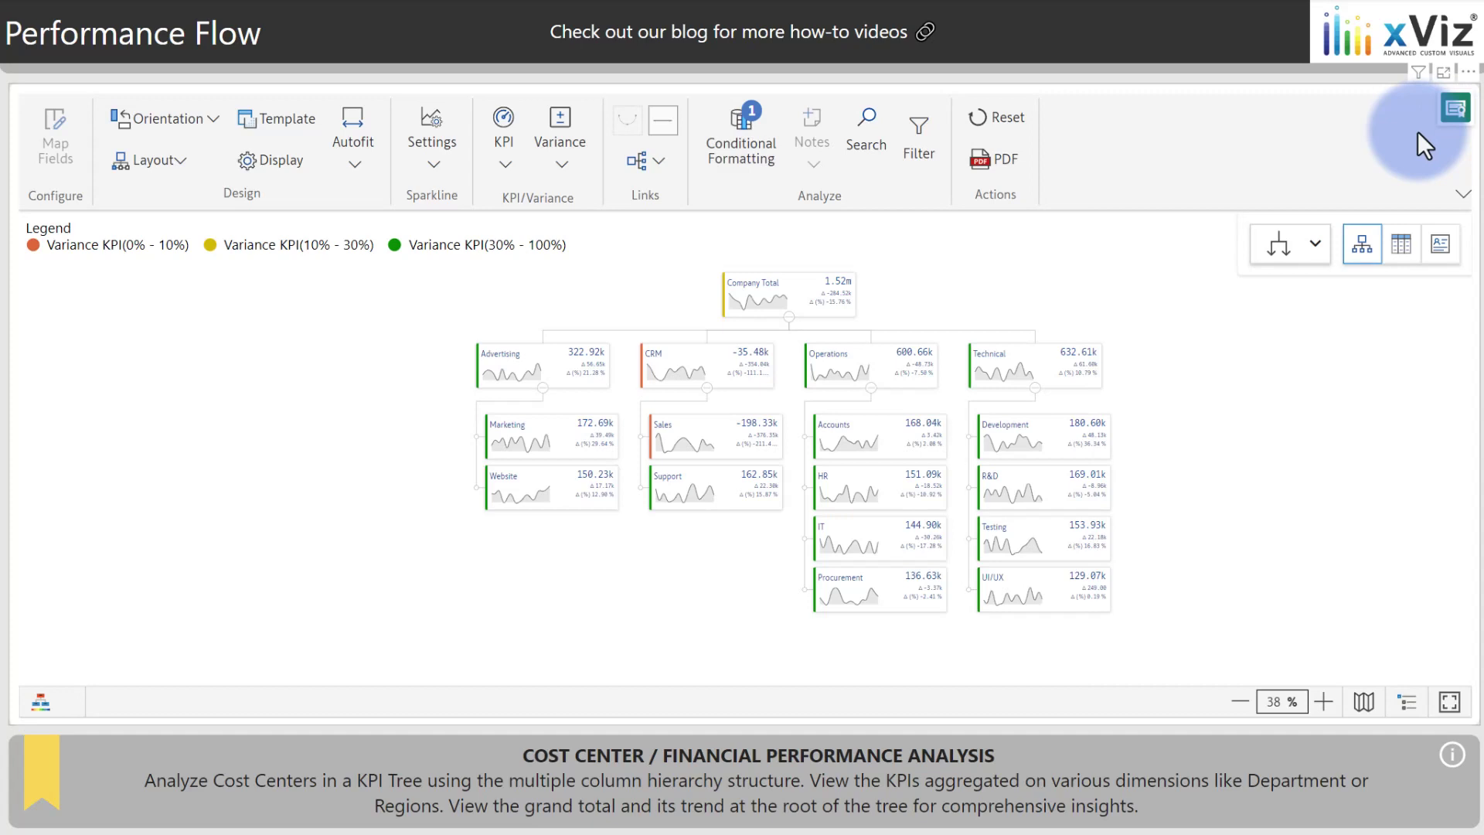
pyautogui.click(128, 244)
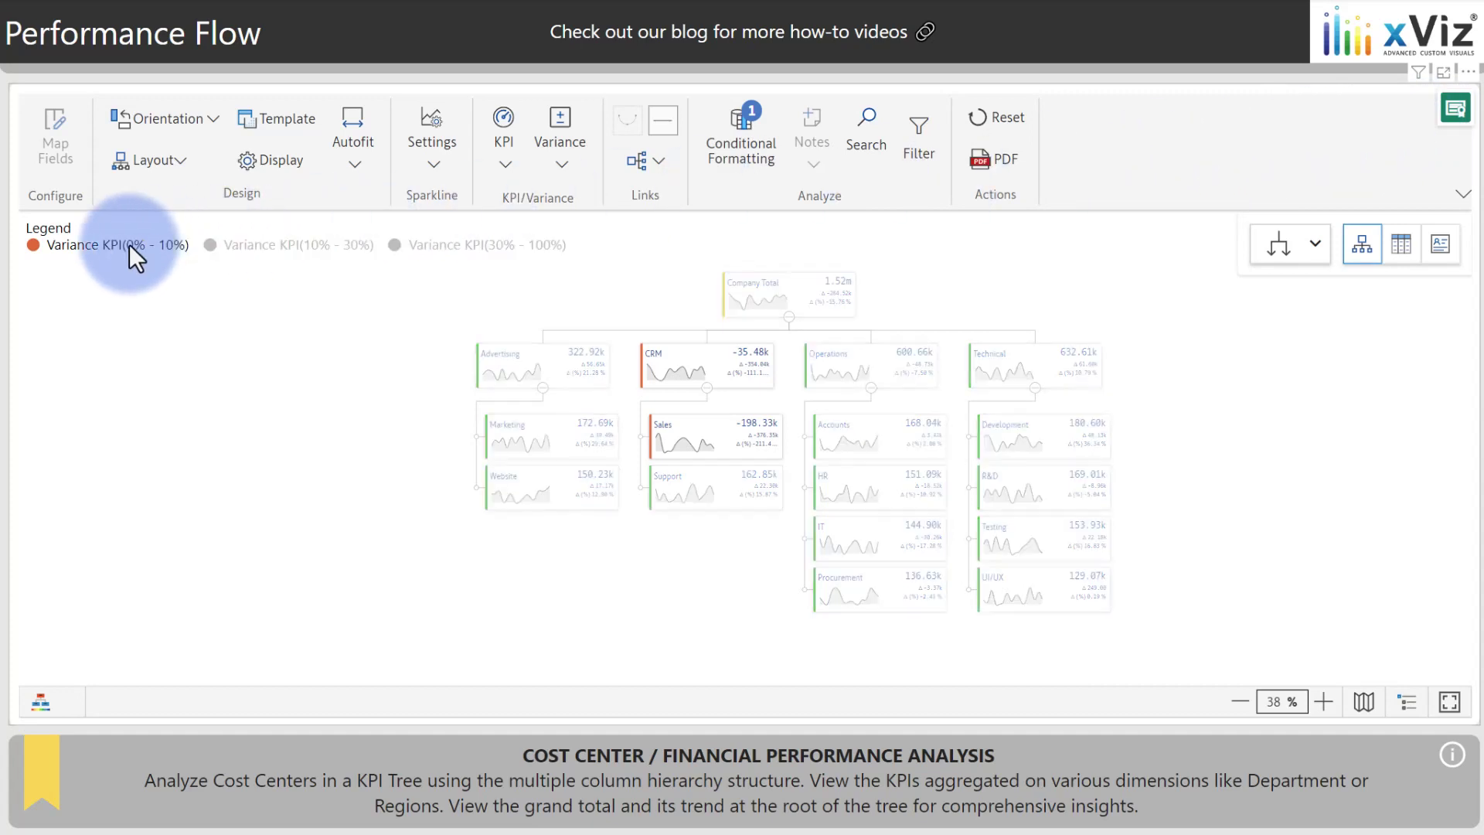
pyautogui.click(241, 245)
pyautogui.click(428, 245)
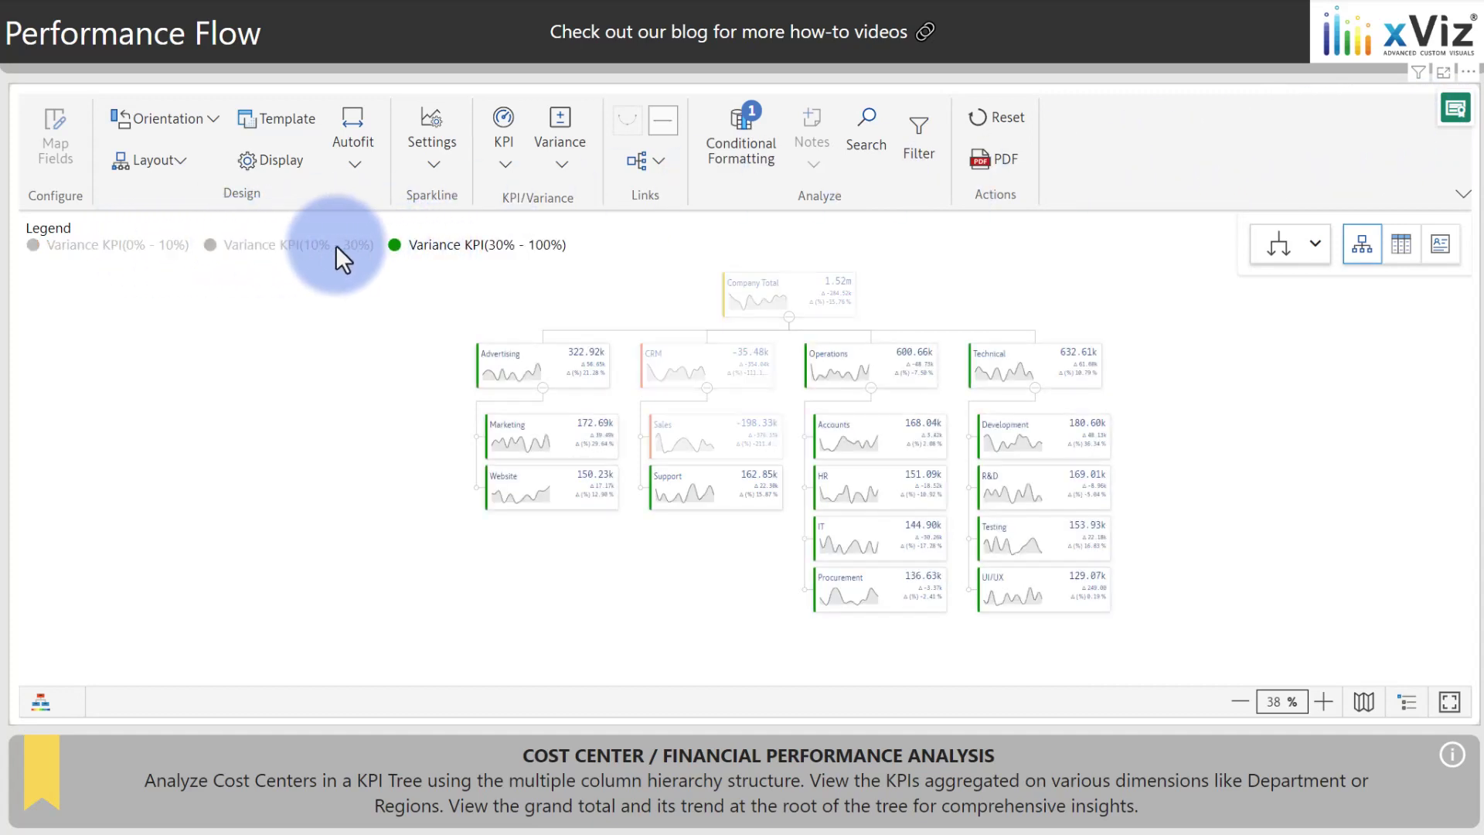
pyautogui.click(315, 244)
pyautogui.click(157, 249)
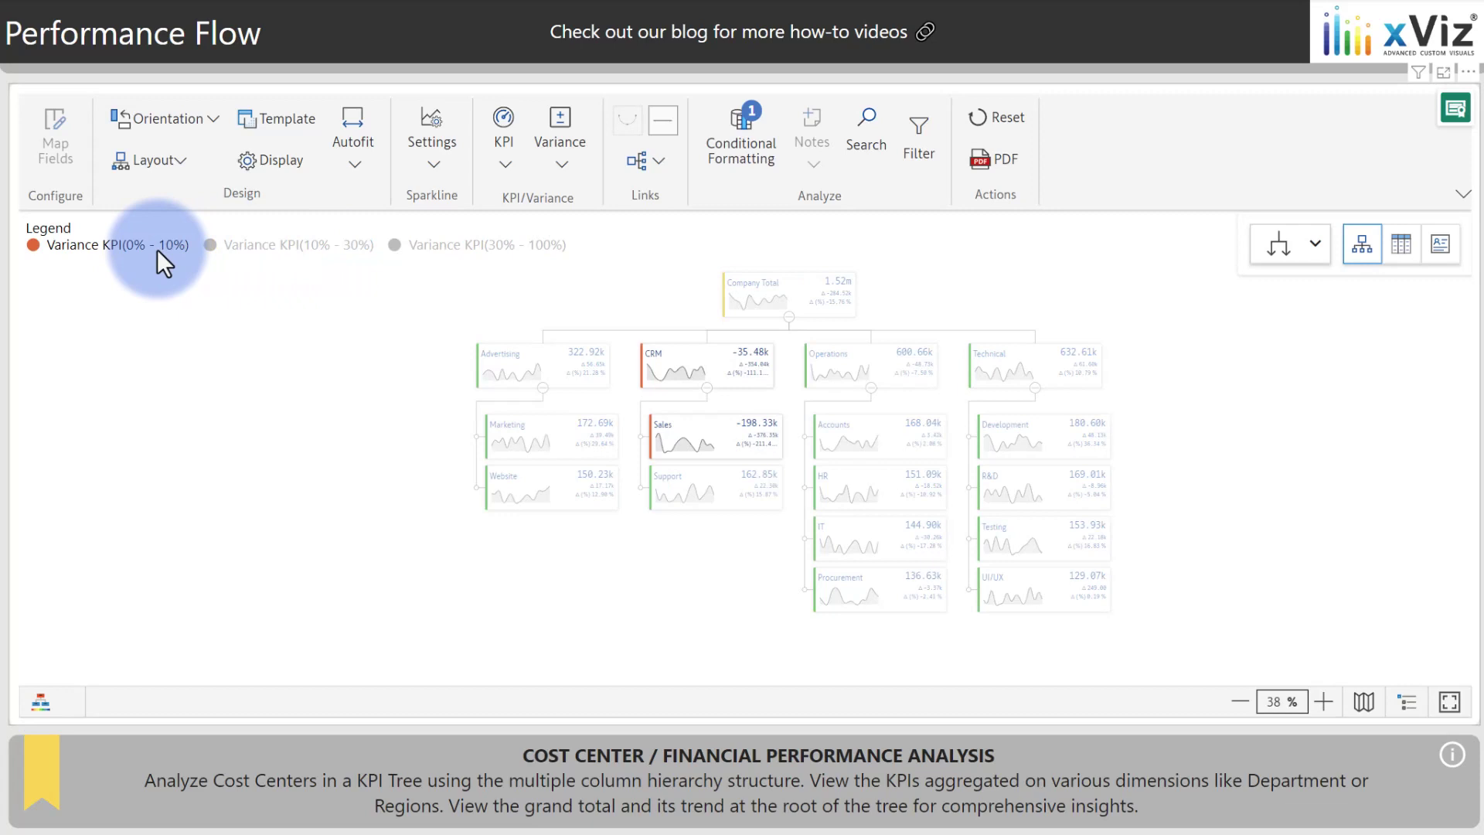
pyautogui.click(156, 249)
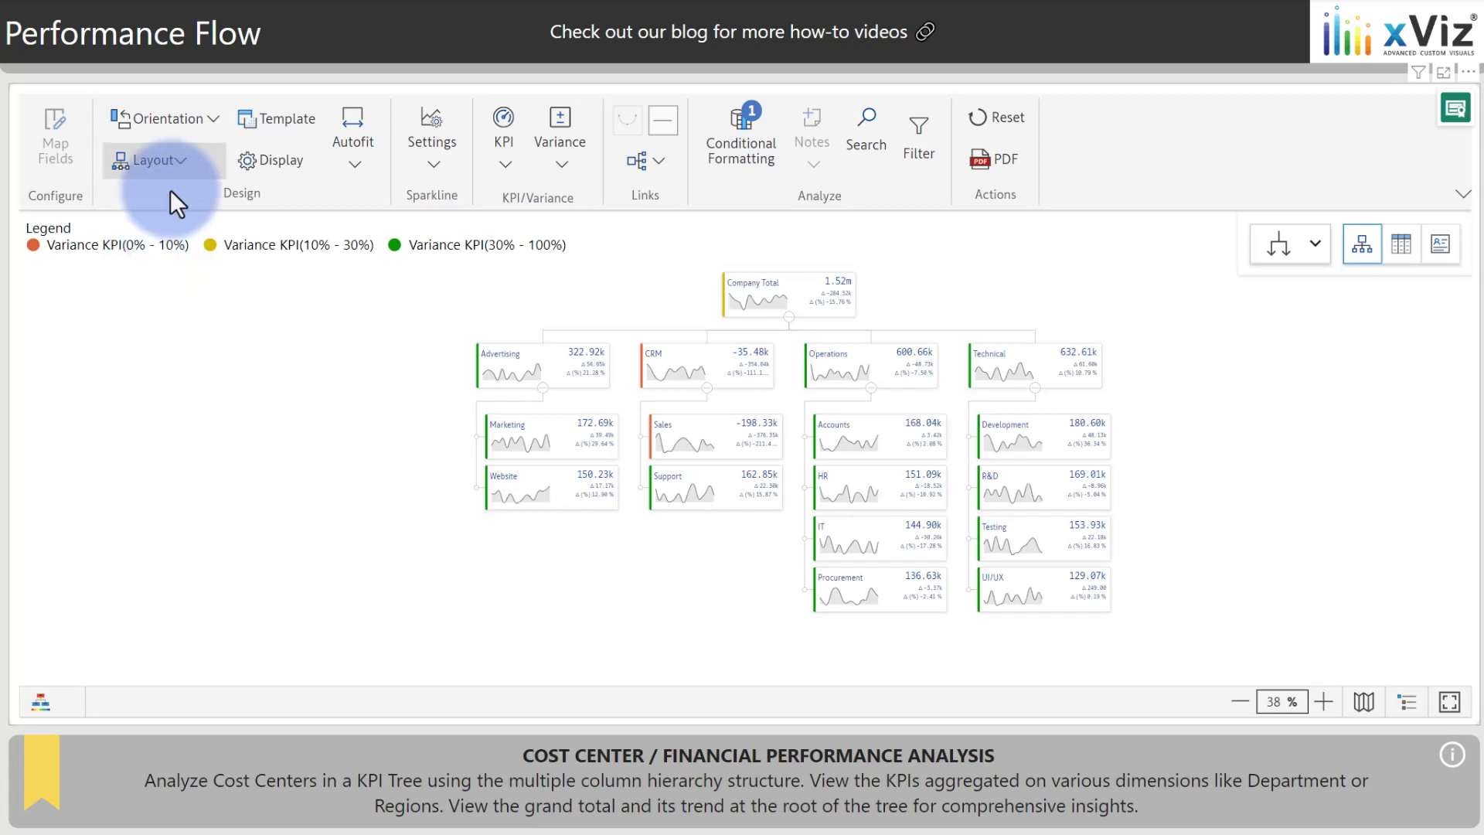
# - Show the tree layout options again, confirming Tree Right Offset is applied
pyautogui.click(176, 160)
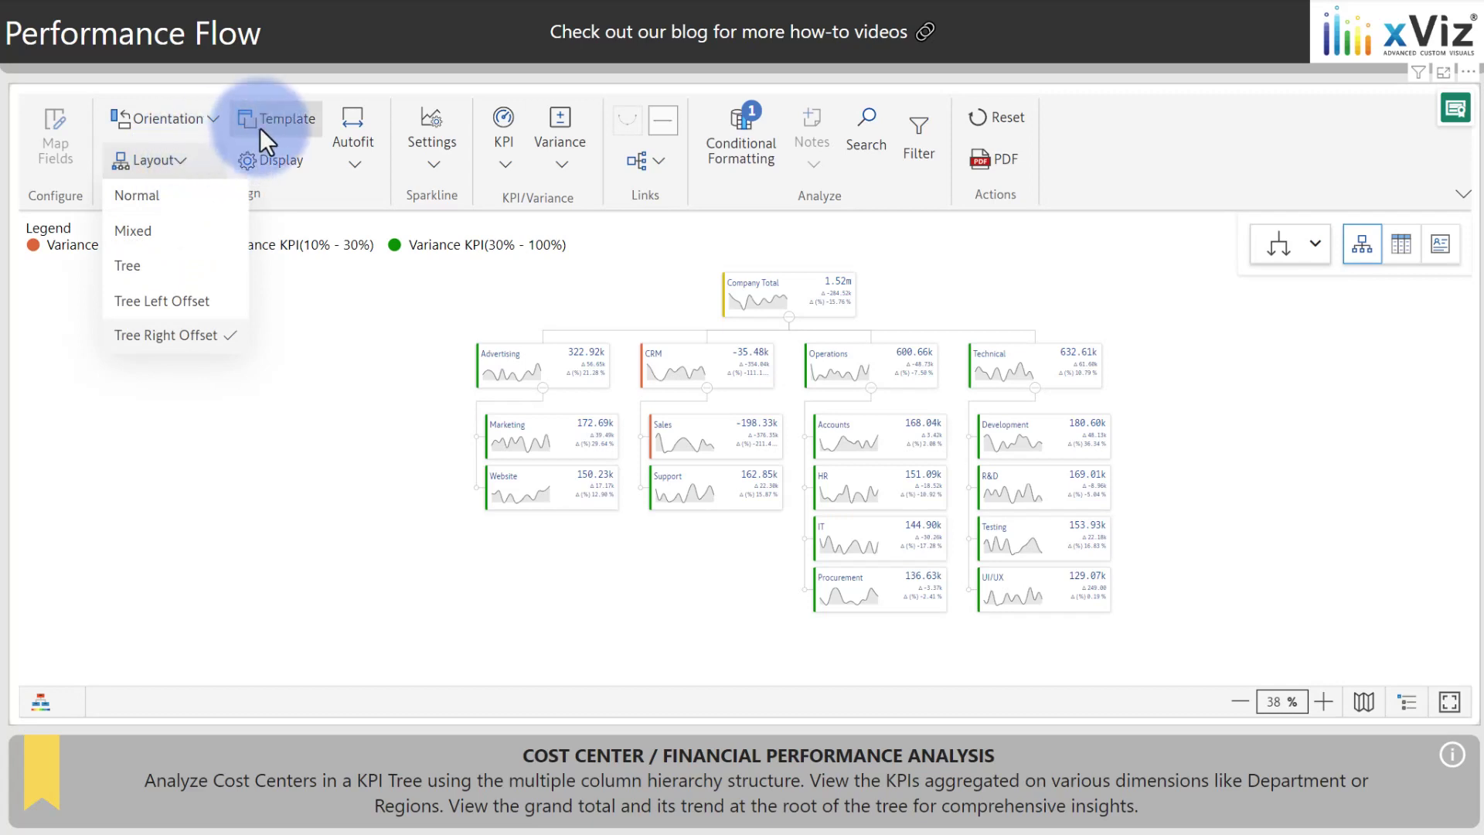